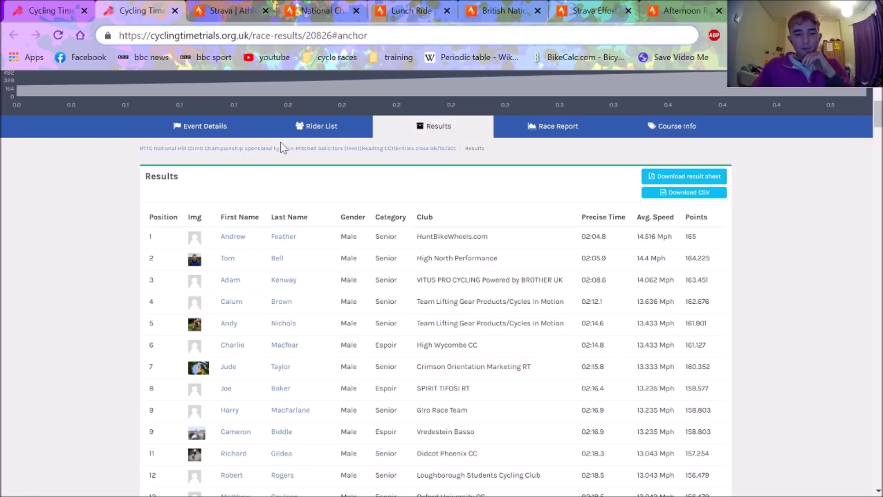
Open the analysis of the National Championship 2020 winning ride and select the Streatley Hill (HCC005 TT course) segment.
click(336, 6)
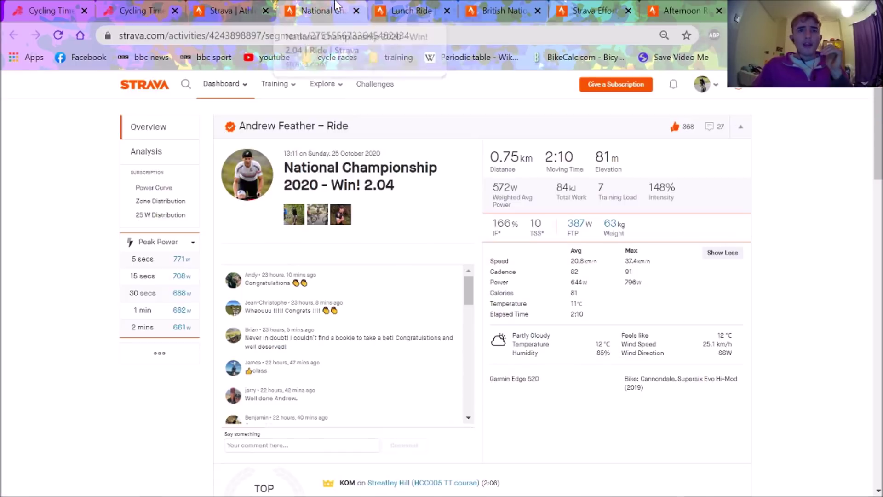
click(188, 156)
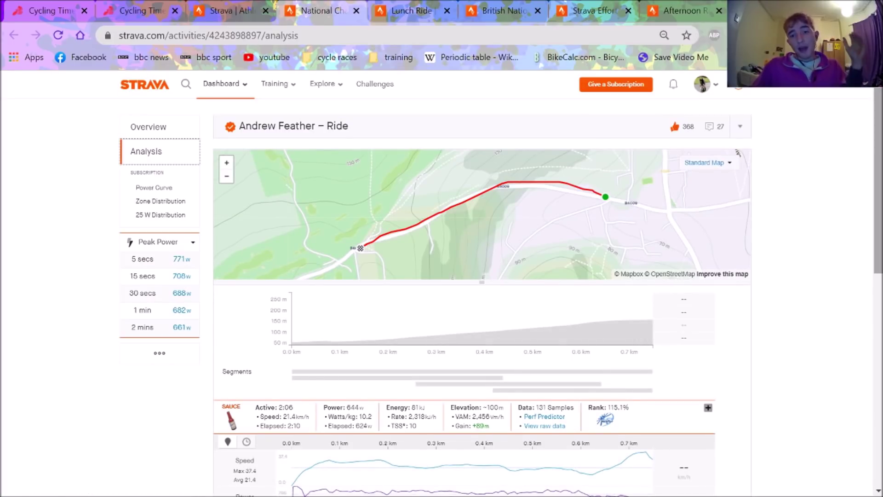
scroll(880, 247, down, 3)
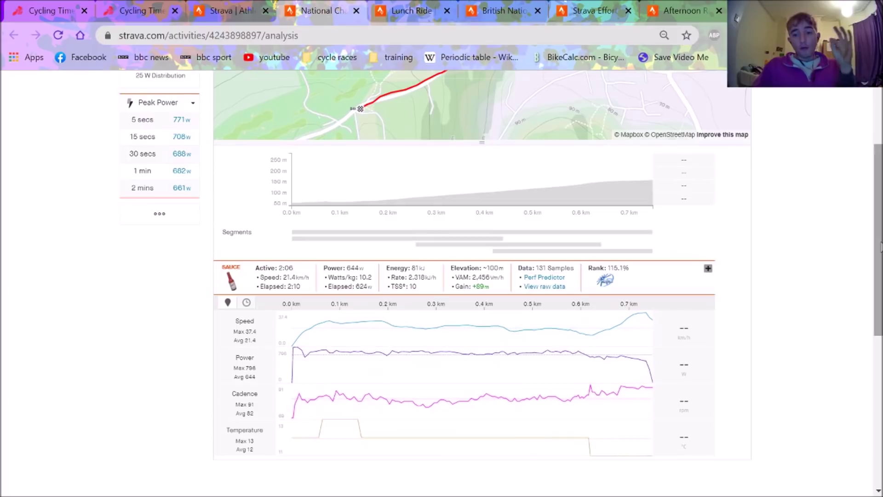
mouse_move(562, 236)
click(563, 233)
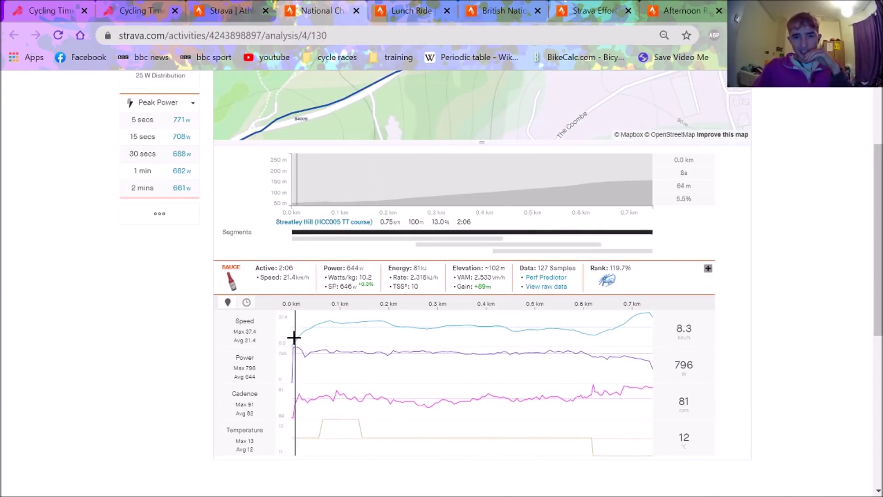
Compare the winner's data for the peak 1-minute effort, the full course, Streatley steep bit and STREATLEY SECTOR 2.
mouse_move(377, 287)
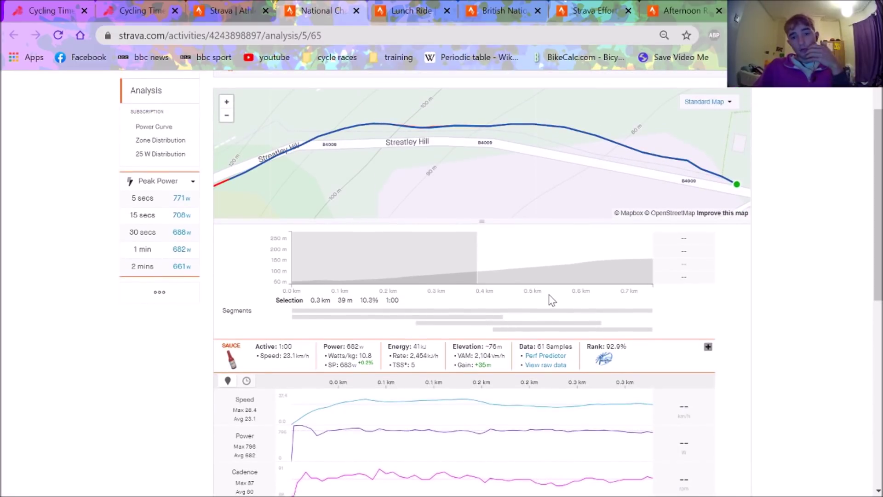
click(544, 311)
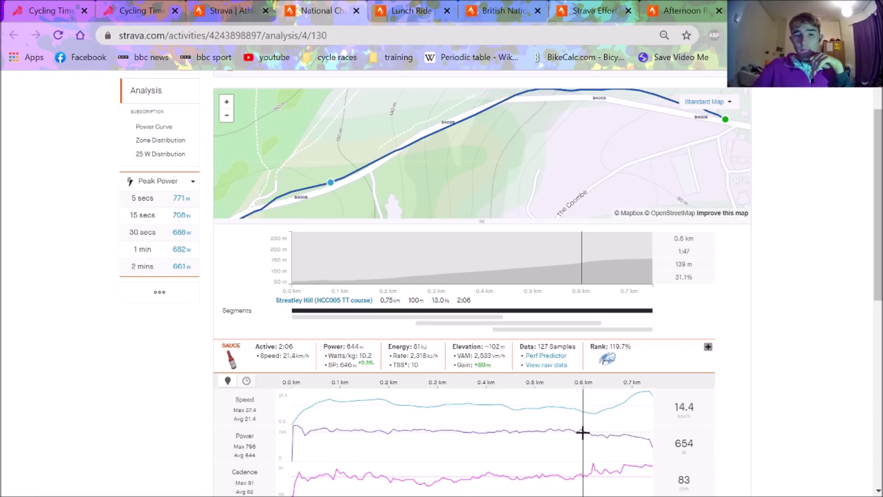
click(446, 323)
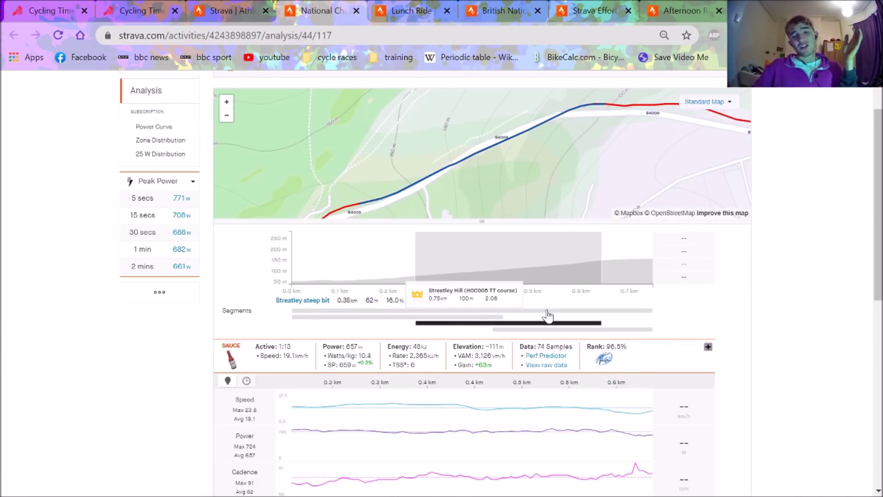
scroll(453, 258, down, 2)
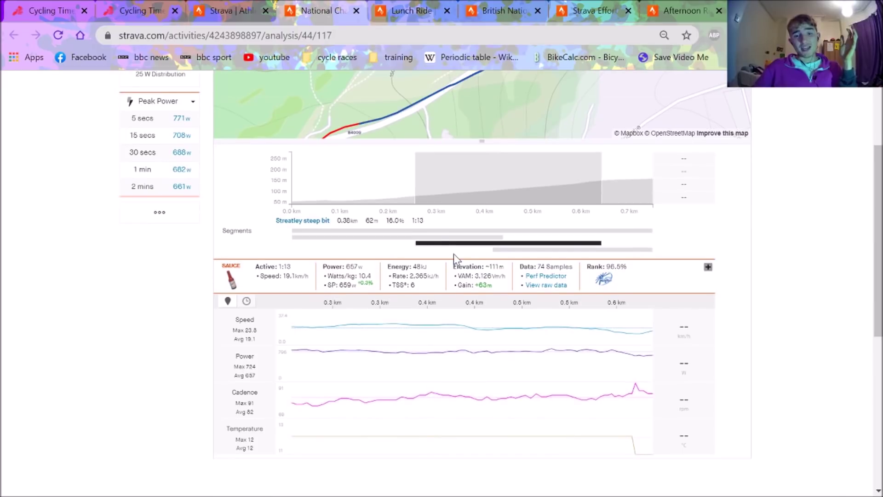
click(437, 237)
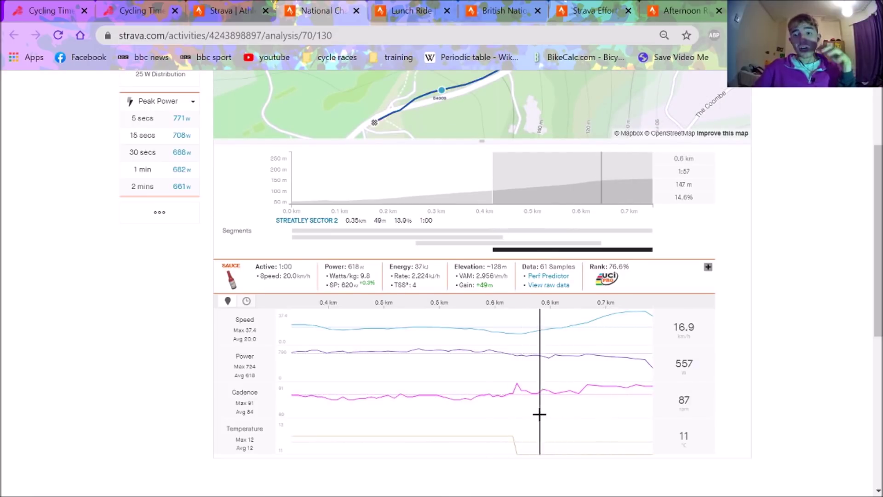
Inspect closing stretches of about 19 s and 6 s, plus the Streatley steep bit and the 0.44 km opening segment.
drag(507, 410, 767, 450)
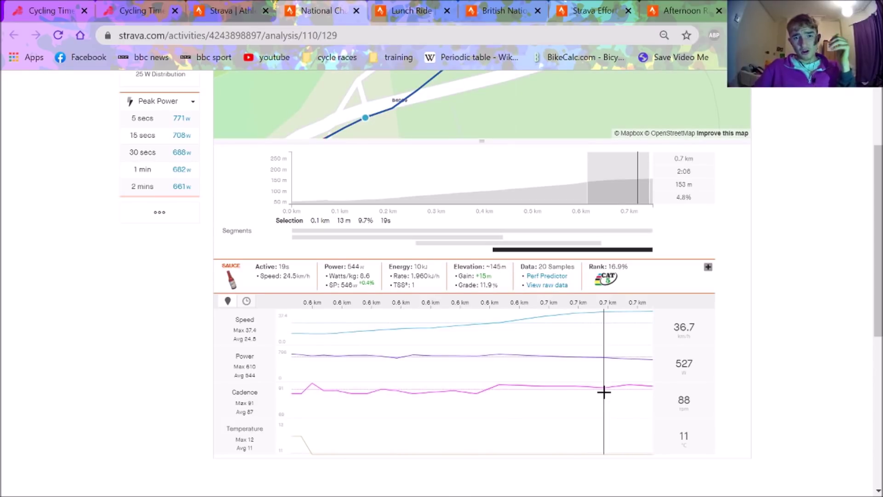
drag(460, 379, 804, 434)
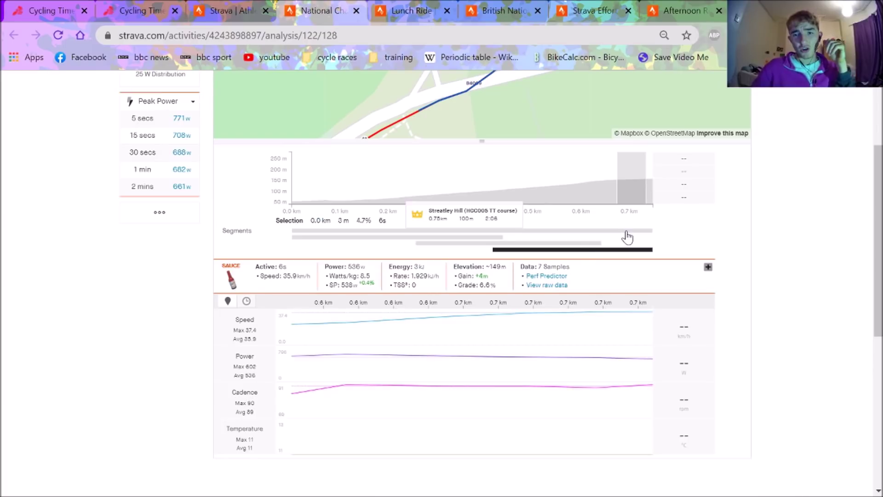
click(576, 243)
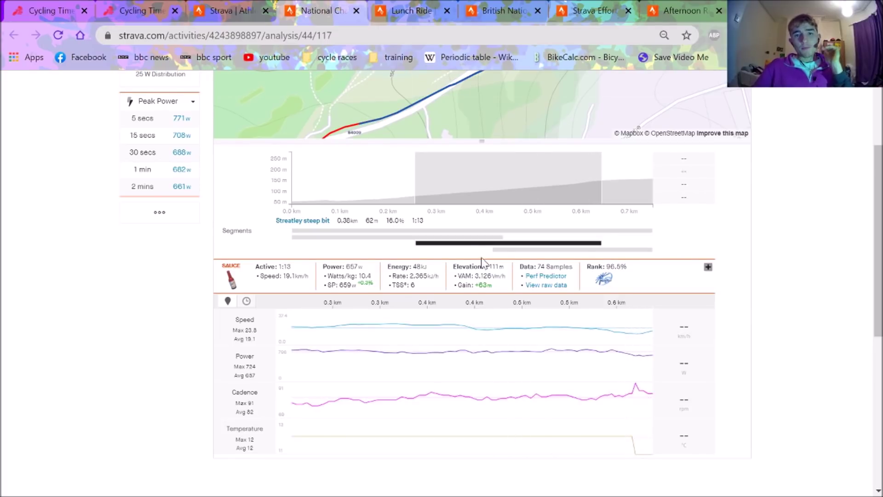
click(437, 242)
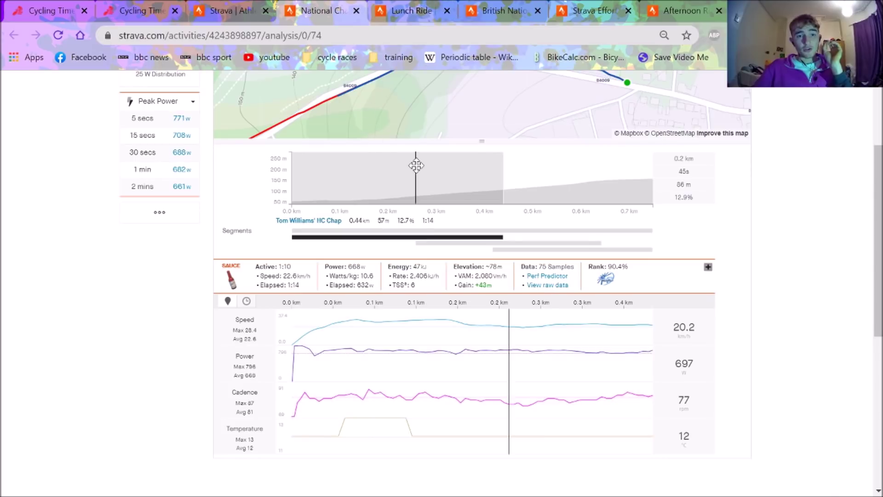
Glance at the Lunch Ride analysis and select the Streatley Hill (HCC005 TT course) segment in the runner-up's British National race analysis.
click(389, 5)
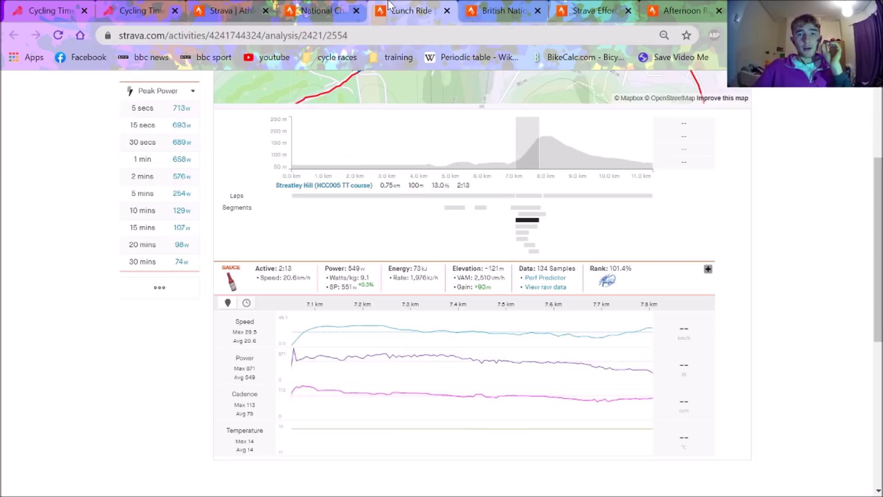
scroll(353, 138, up, 4)
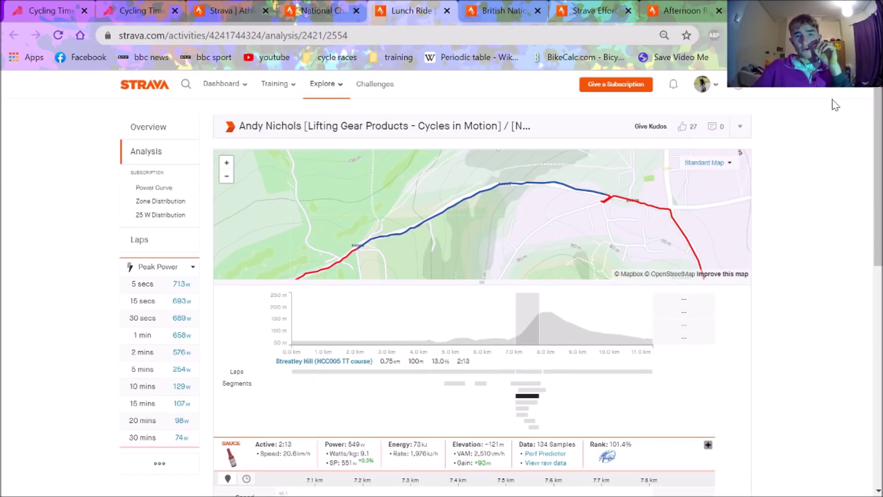
click(513, 11)
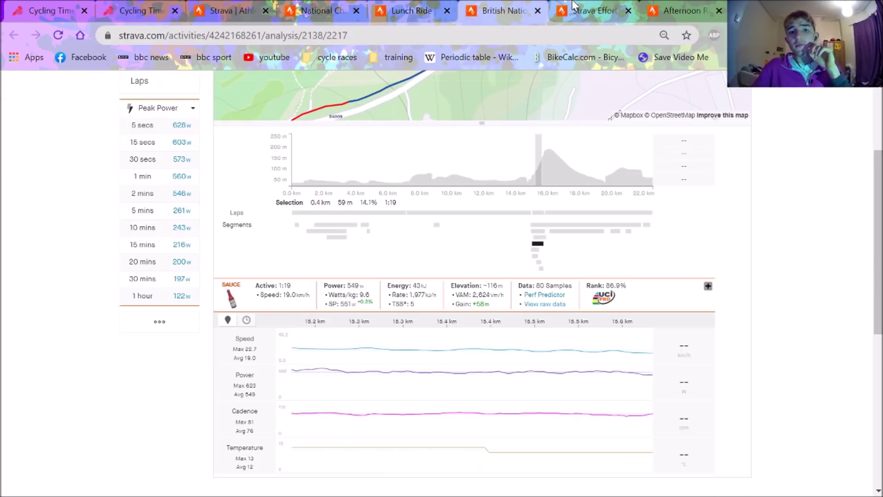
scroll(834, 238, down, 2)
scroll(847, 240, up, 5)
scroll(861, 243, down, 5)
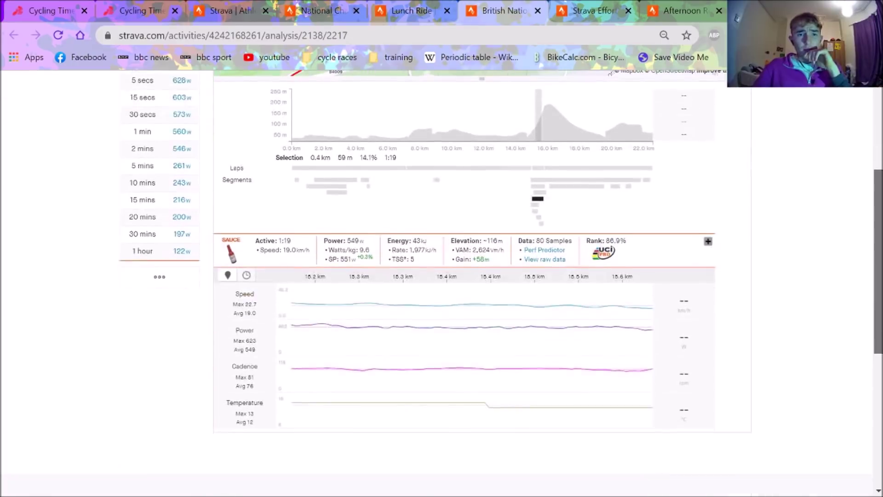
scroll(867, 242, up, 1)
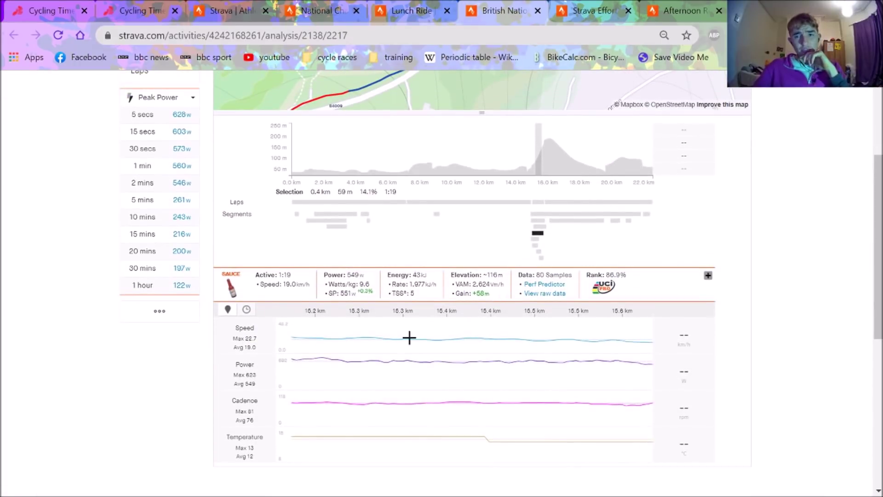
click(536, 238)
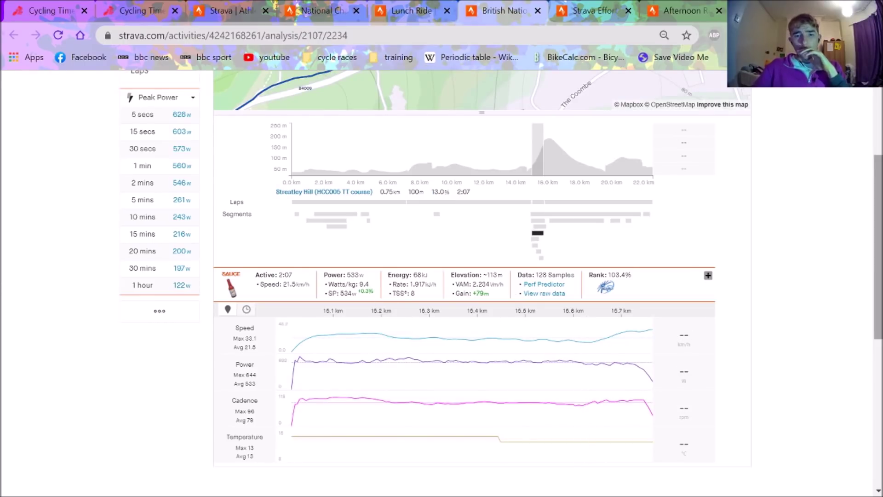
Check the runner-up's race overview and reselect the Streatley Hill (HCC005 TT course) segment in the analysis.
scroll(180, 145, up, 4)
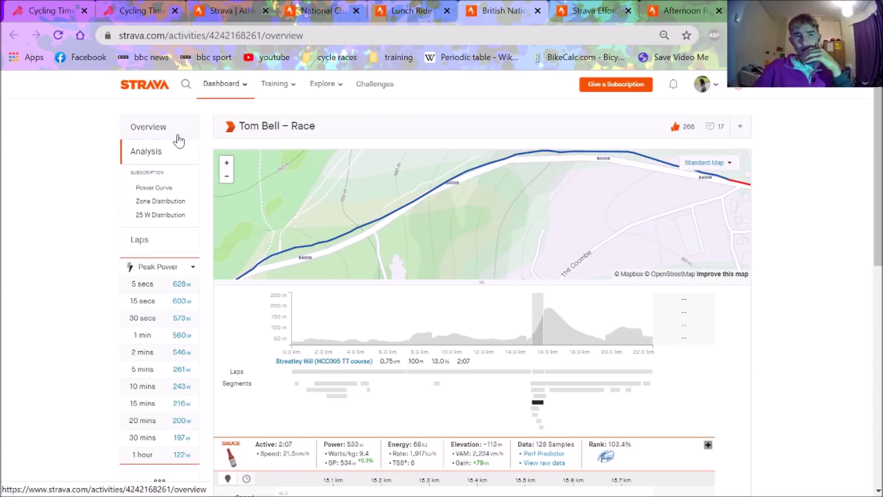
click(178, 135)
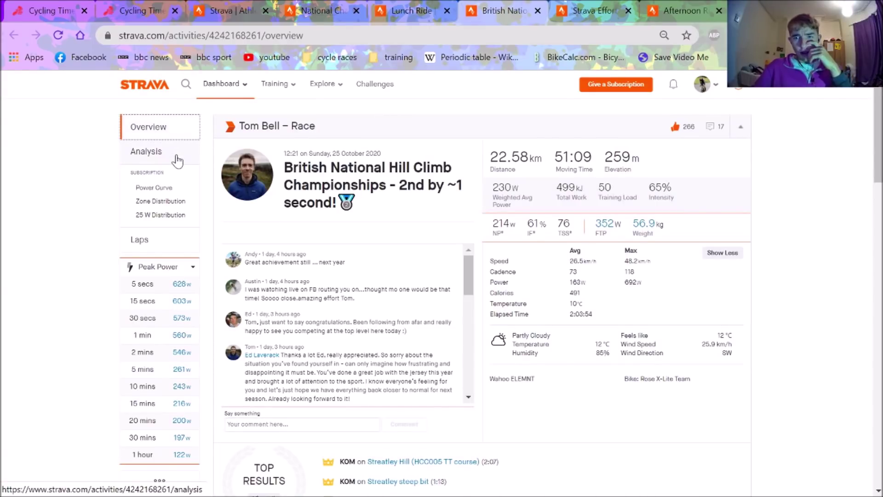
click(178, 154)
scroll(649, 281, down, 2)
scroll(578, 295, down, 1)
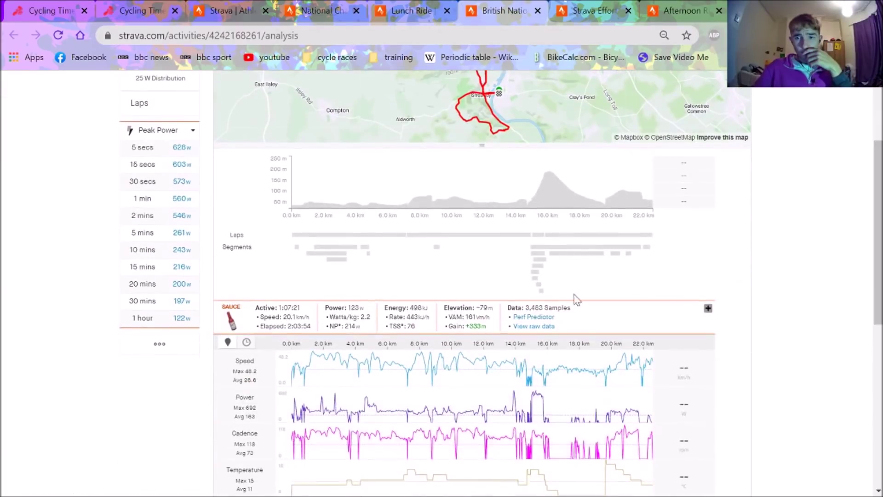
click(538, 267)
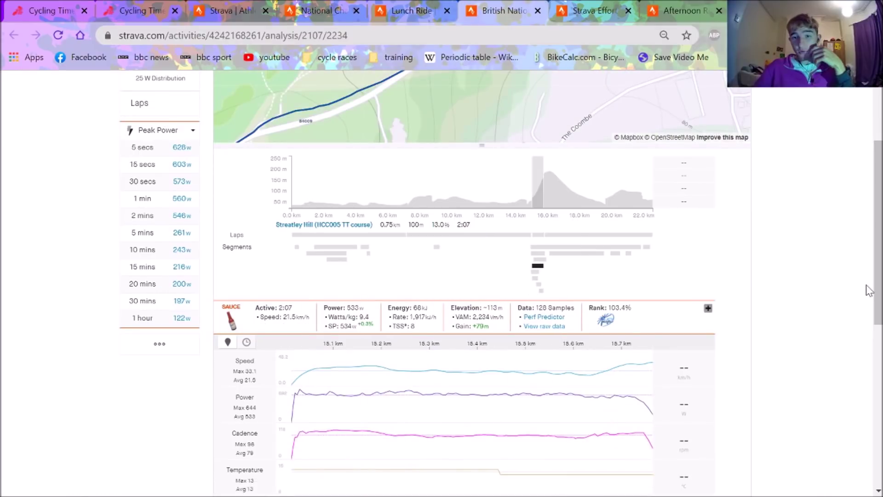
Narrow the runner-up's charts to about the first 1:51 of the climb, and further to its last 1:21.
scroll(538, 276, down, 1)
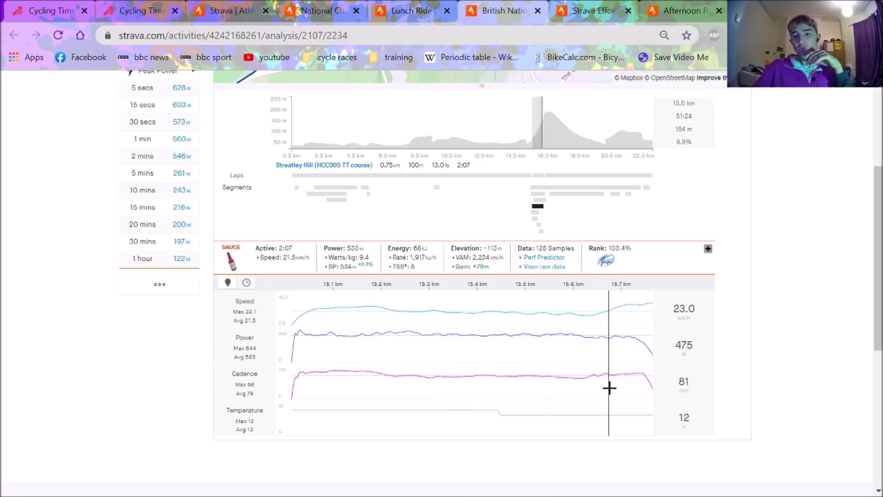
drag(600, 386, 294, 345)
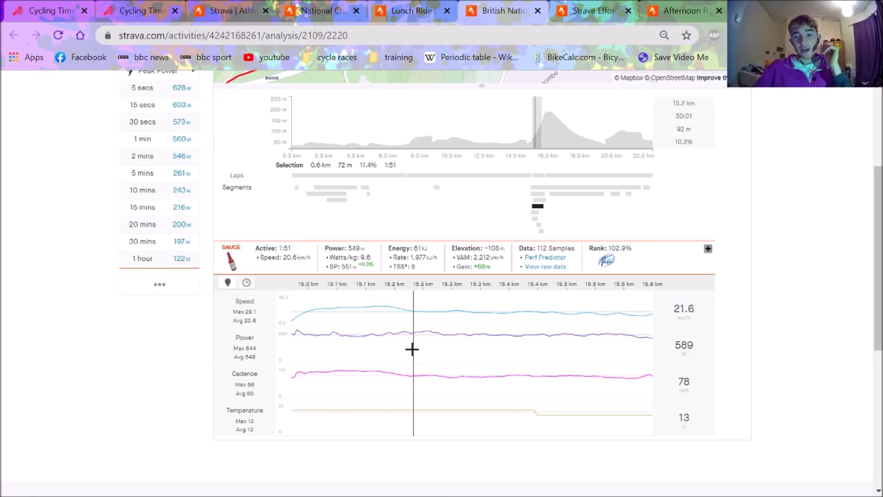
drag(406, 351, 670, 437)
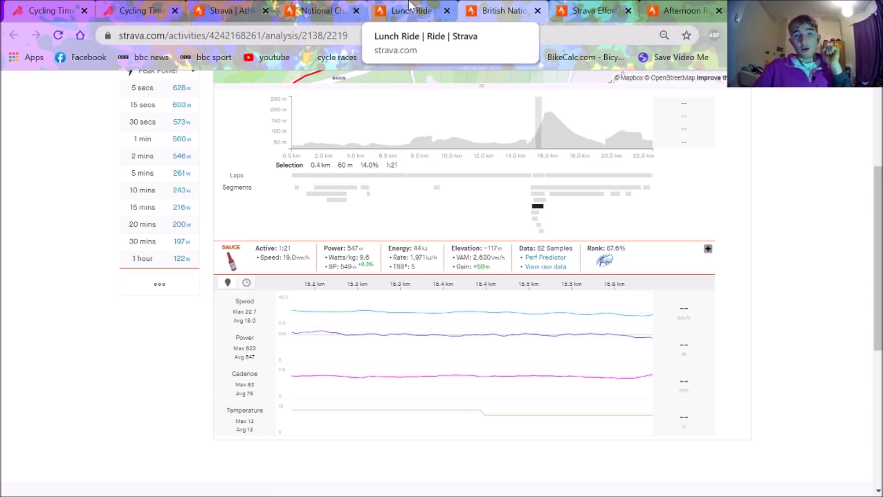
Consult the hill climb results table and return to the Lunch Ride charts for the Streatley Hill (HCC005 TT course) segment.
click(409, 5)
click(135, 10)
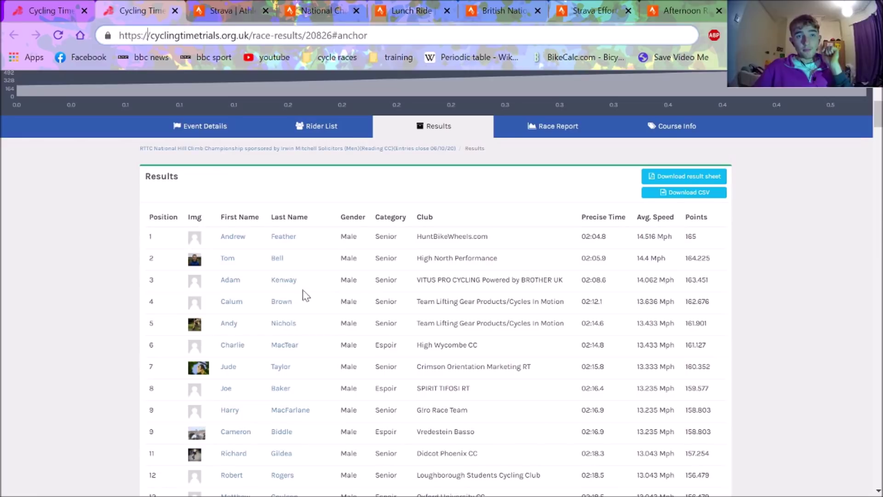
click(405, 10)
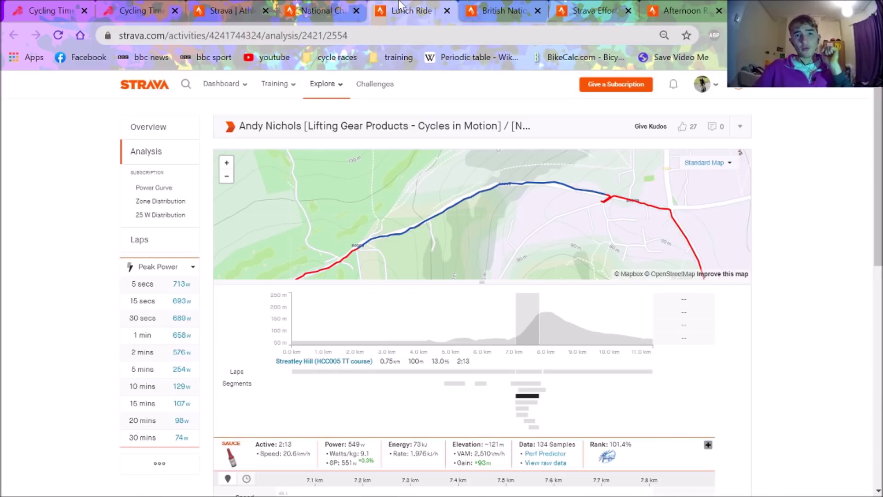
scroll(630, 308, down, 4)
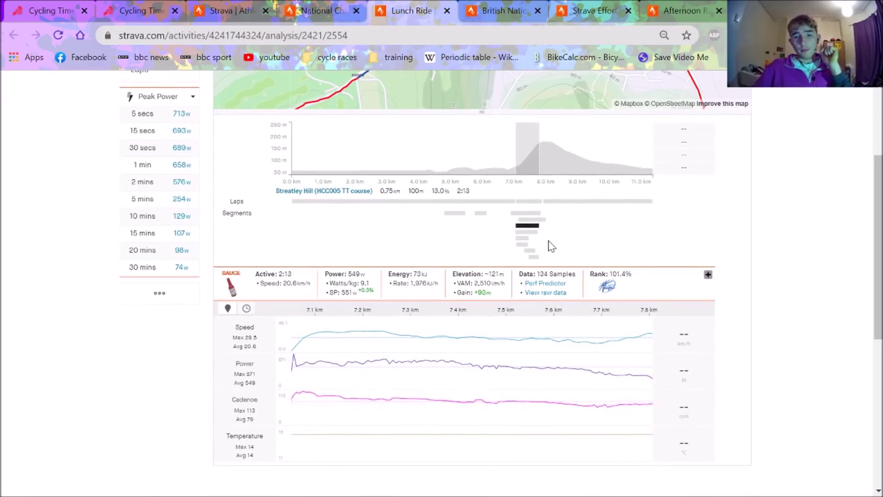
click(540, 227)
click(540, 228)
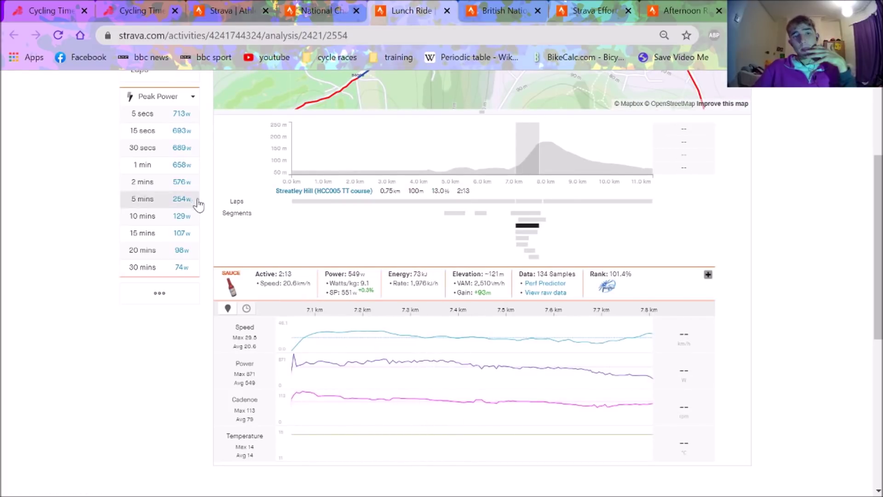
Examine the Lunch Ride's 1-minute peak power effort and its Lap 2 data.
click(195, 174)
click(271, 273)
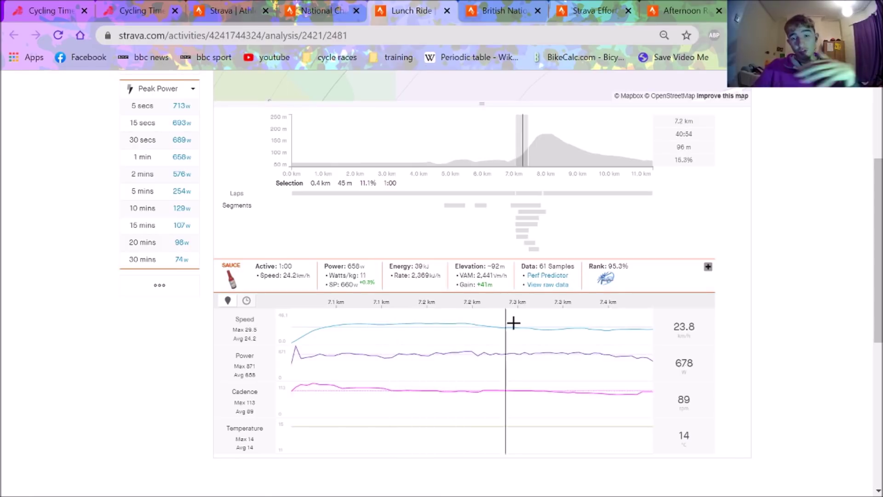
click(528, 197)
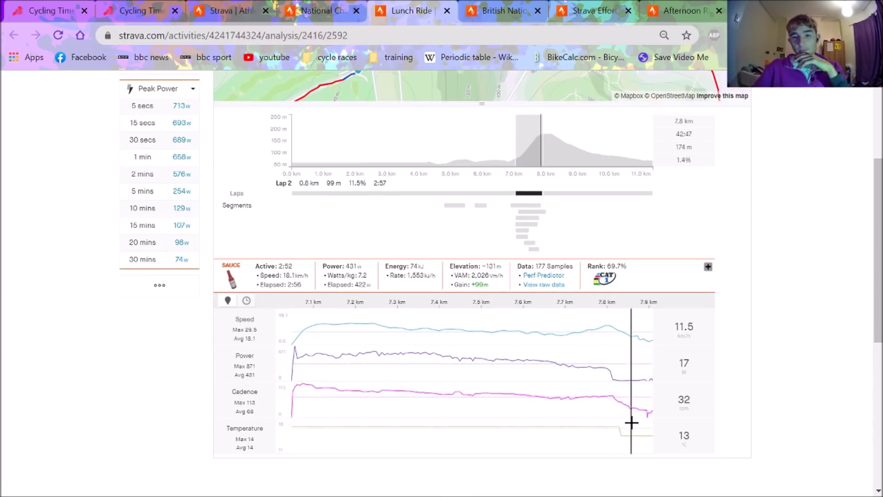
Inspect about the last 42 s of the Lunch Ride's Streatley Hill (HCC005 TT course) segment and clear the selection.
click(527, 225)
click(528, 218)
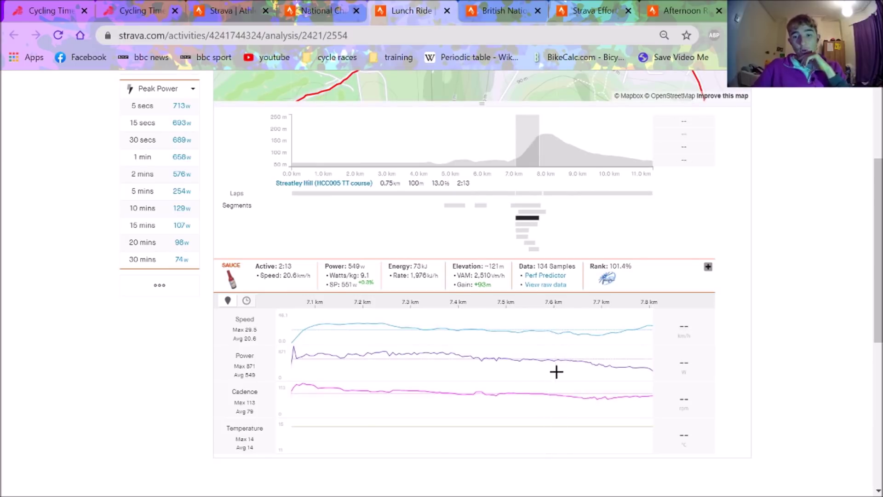
drag(558, 371, 671, 390)
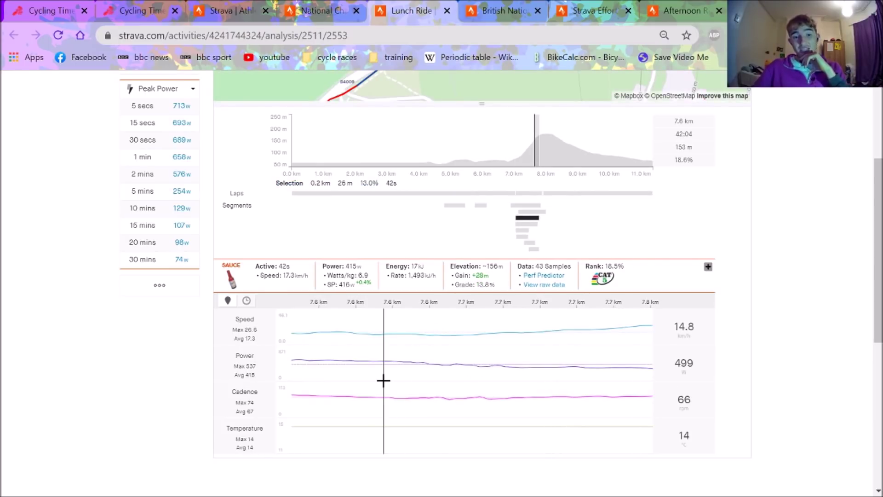
click(537, 219)
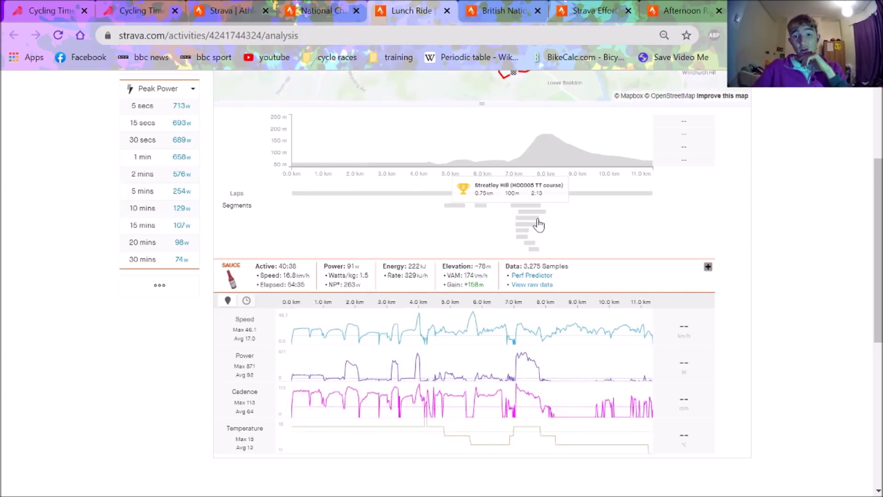
Inspect the Lunch Ride's Streatley Hill (HCC005 TT course) segment, including about its last 1:04.
click(538, 220)
drag(497, 395, 828, 482)
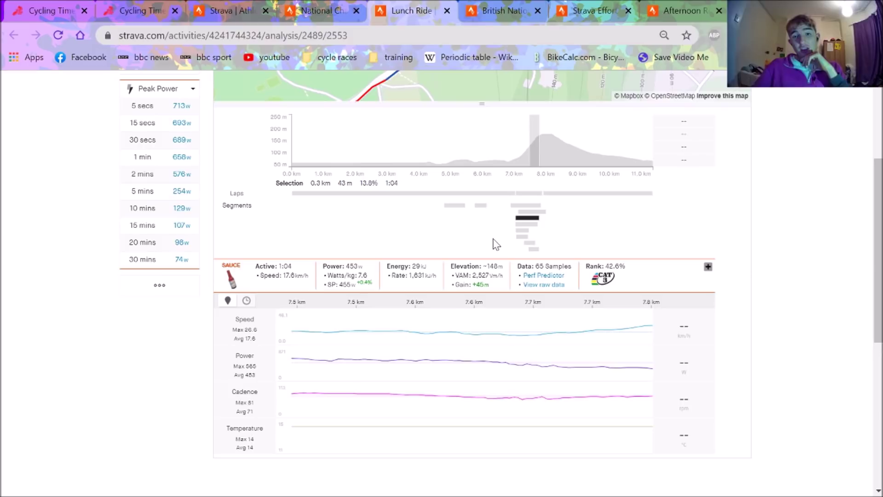
click(527, 224)
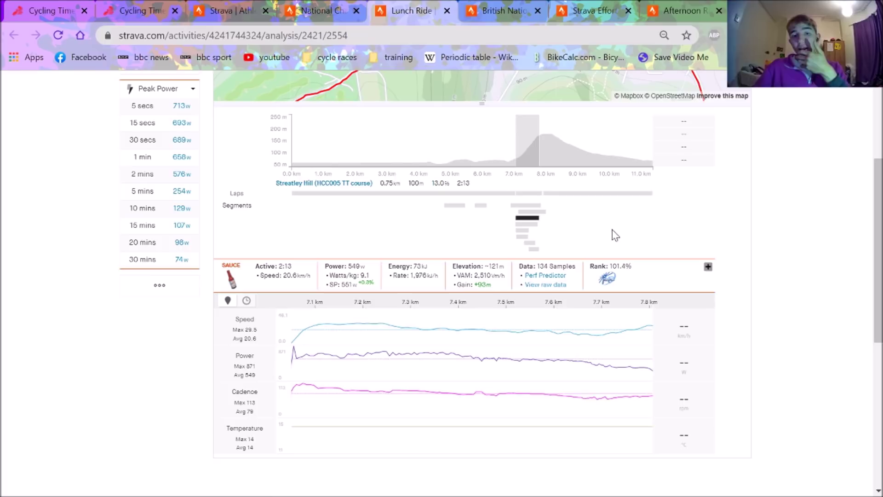
click(529, 364)
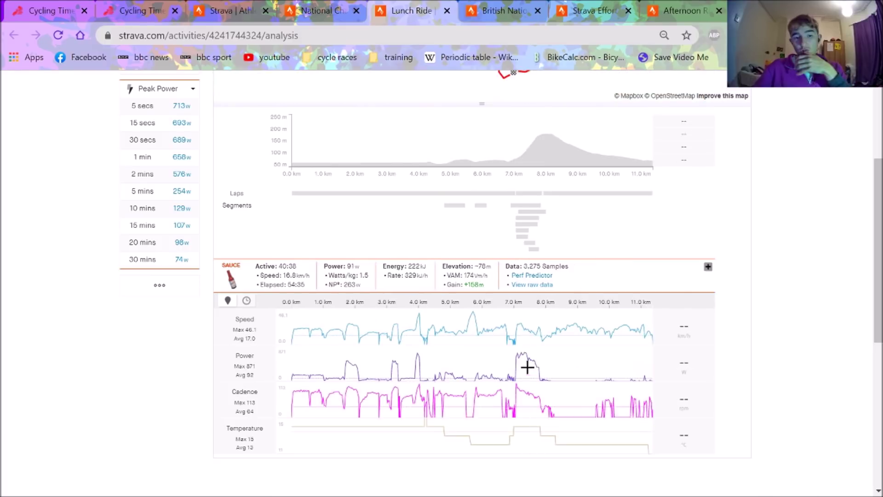
click(525, 225)
Review the Streatley Hill effort comparison, and chart the full HCC005 TT course segment of the National Championship 2020 winning ride.
click(578, 6)
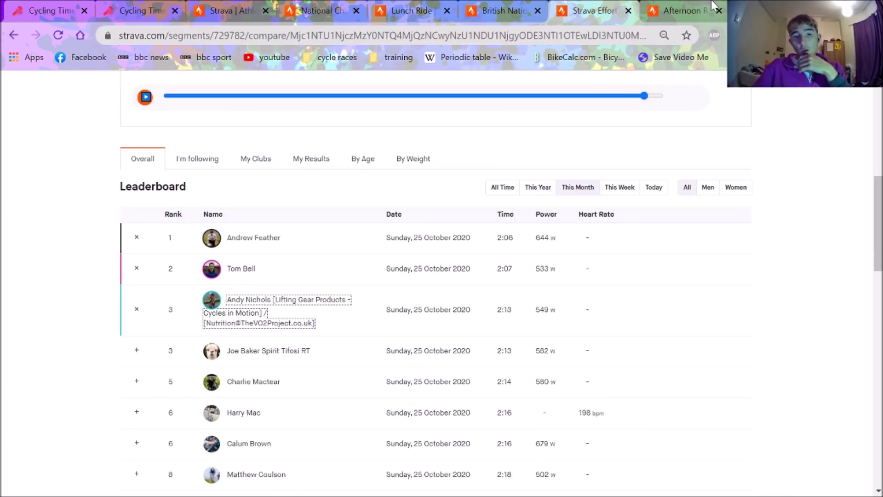
drag(873, 181, 873, 105)
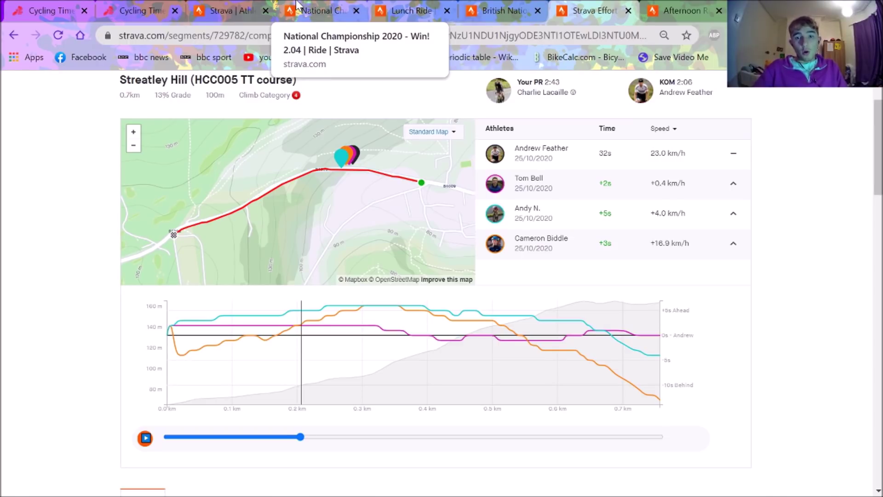
click(297, 7)
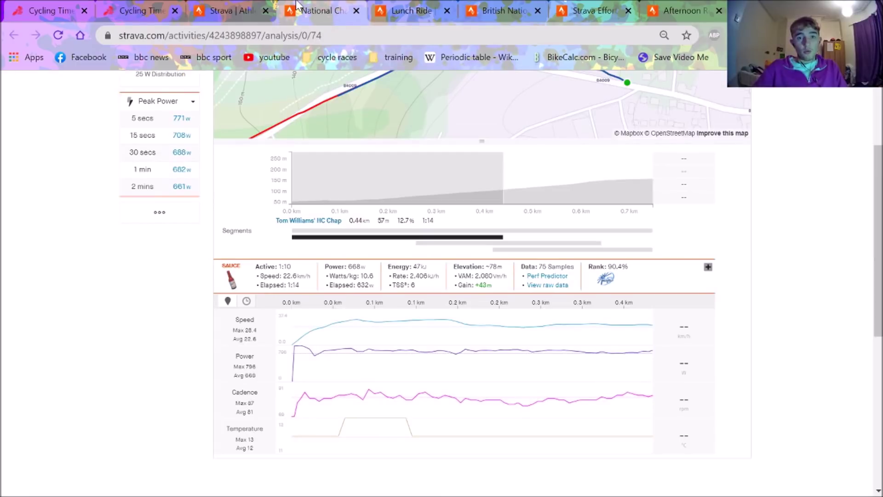
click(388, 231)
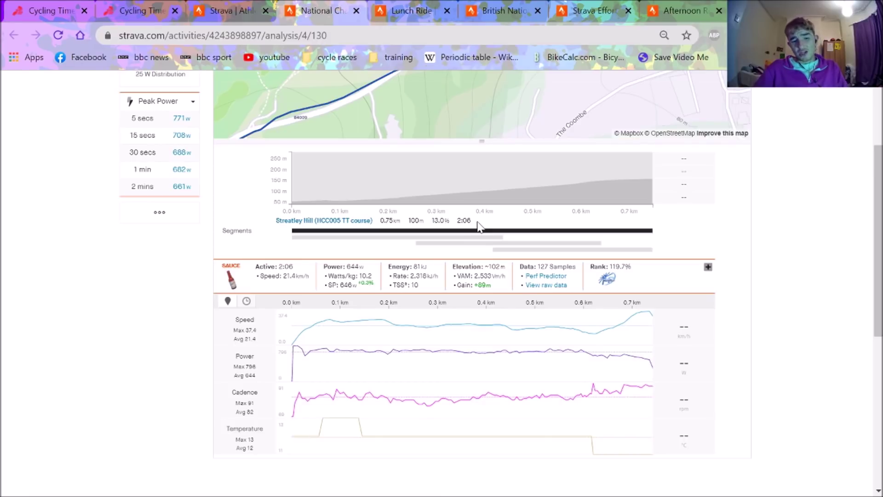
Switch to the women's race window and consult the results table and the segment's women's leaderboard, returning to the second-placed woman's ride.
key(alt+Tab)
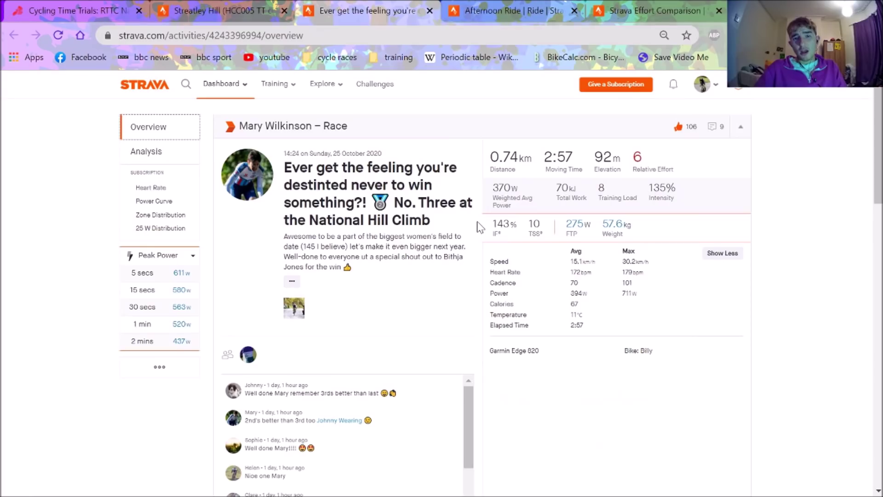
click(124, 10)
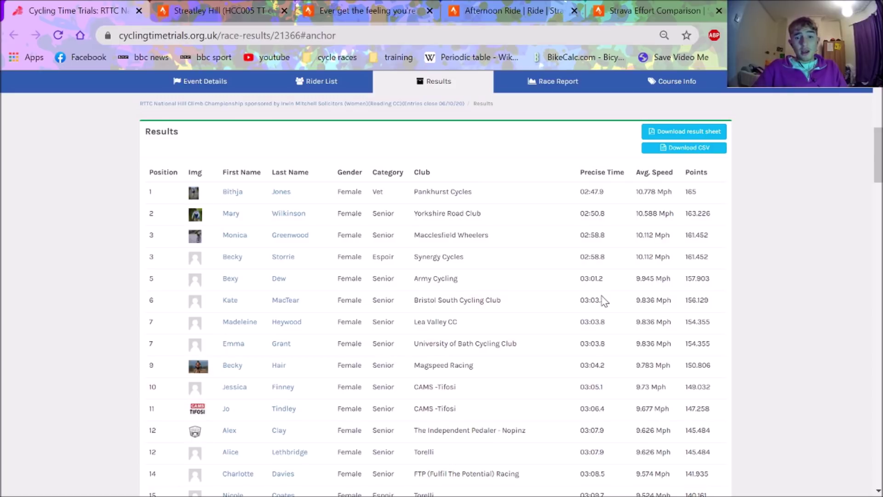
click(229, 4)
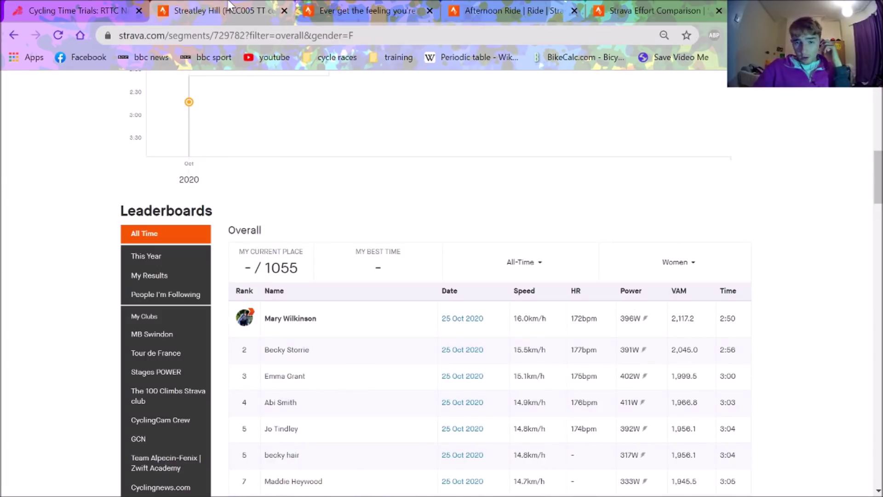
click(322, 10)
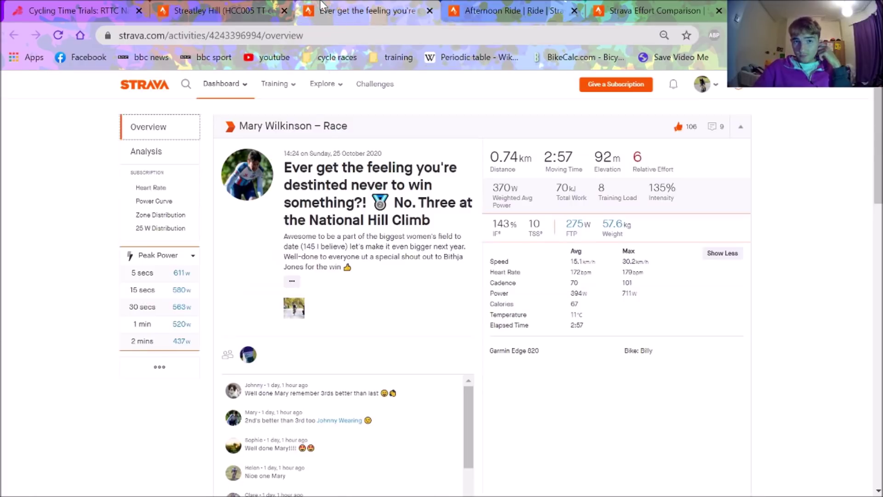
Analyse the women's runner-up's Streatley Hill (HCC005 TT course) segment, narrowing the charts to about 2:45 from the initial power peak onwards.
mouse_move(215, 100)
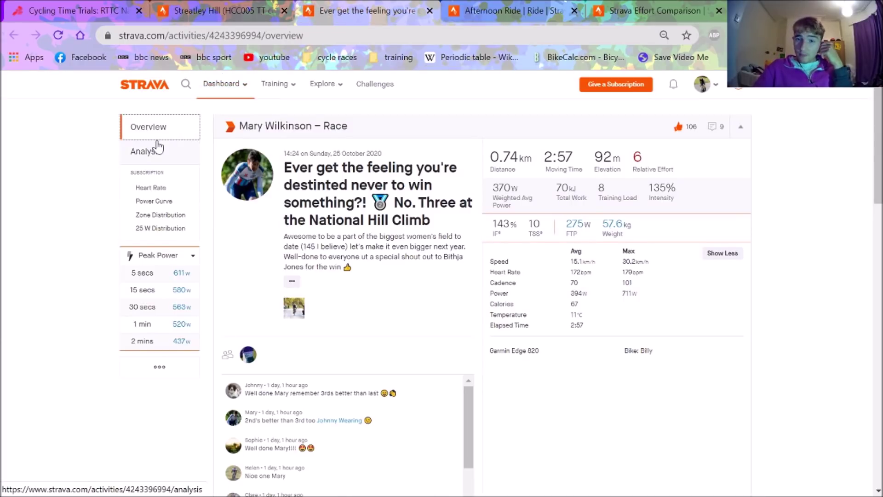
click(146, 152)
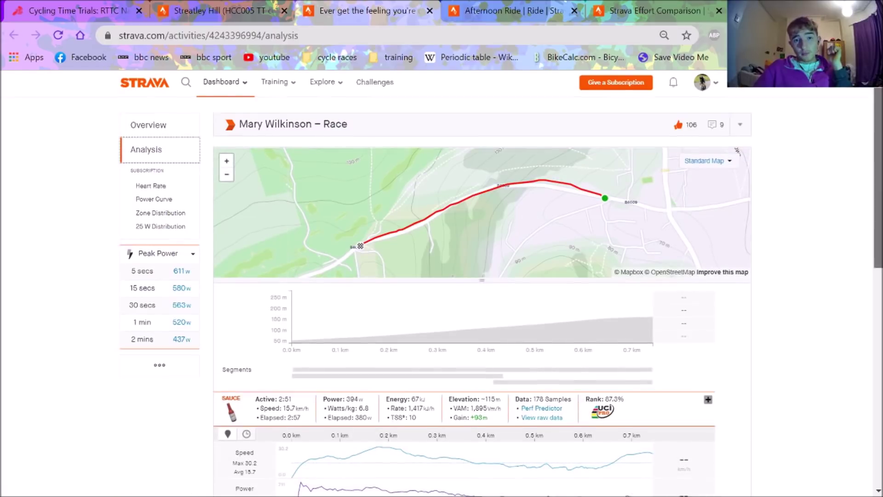
scroll(791, 239, down, 4)
click(459, 197)
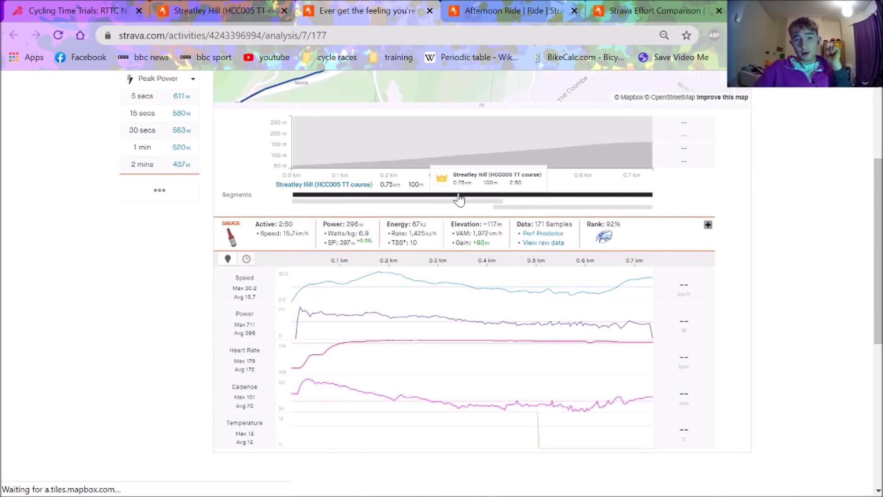
scroll(871, 252, up, 1)
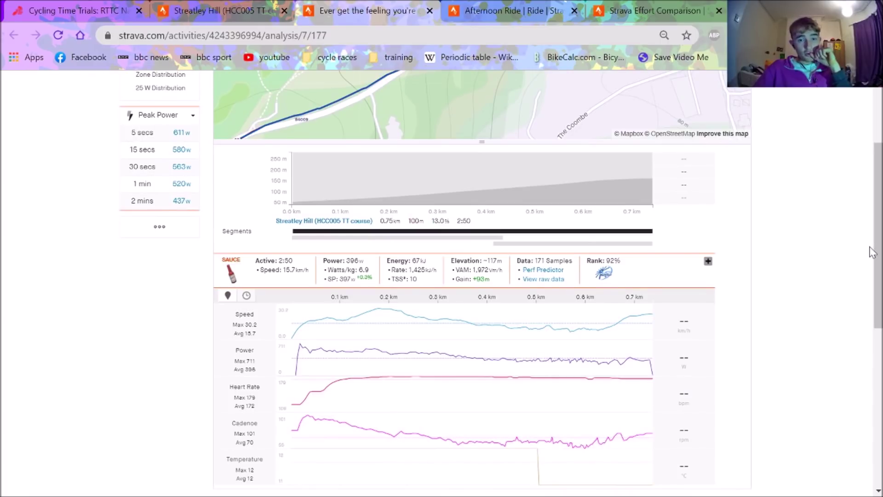
drag(297, 343, 804, 456)
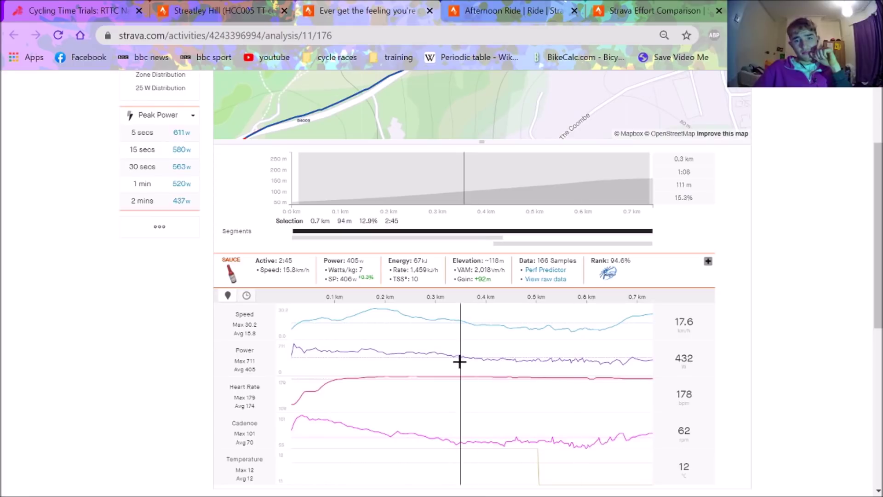
Check the women's results table again and chart the runner-up's 1-minute peak power effort in the analysis view.
click(74, 10)
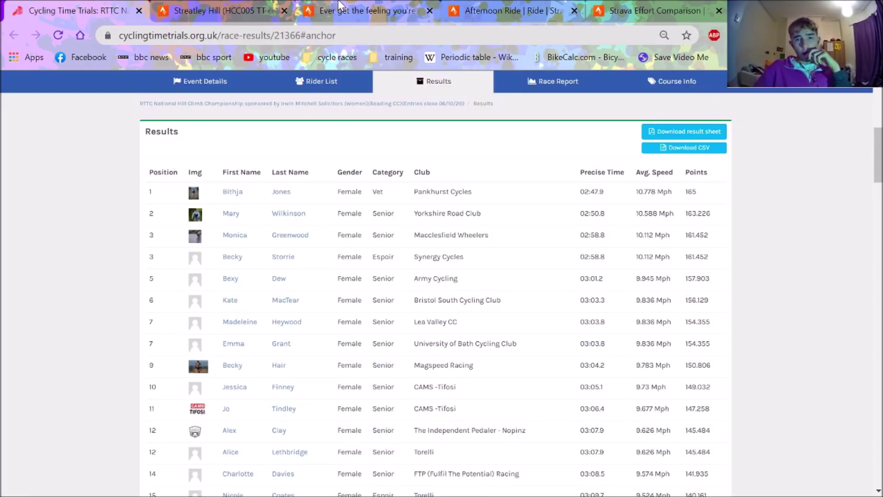
click(341, 6)
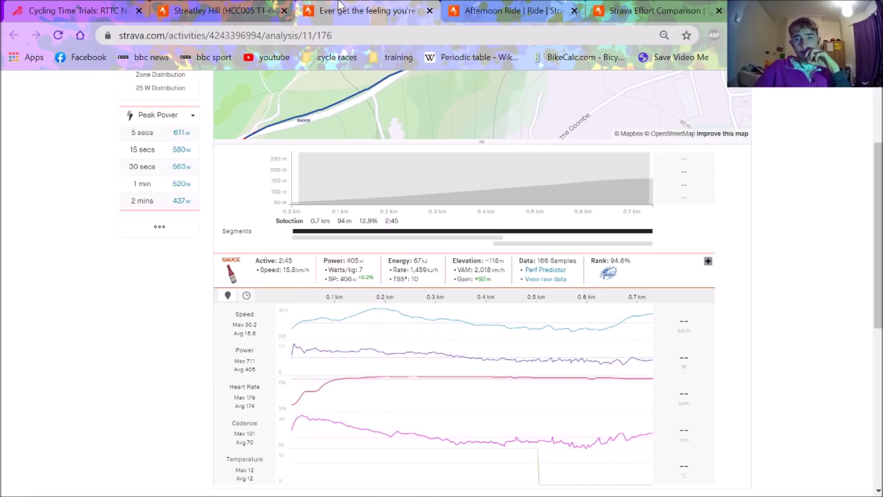
click(186, 191)
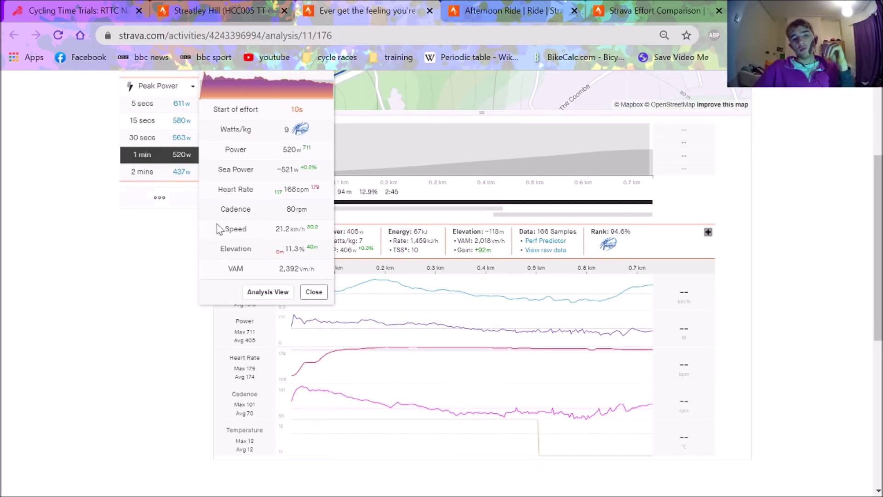
click(262, 298)
scroll(705, 280, down, 4)
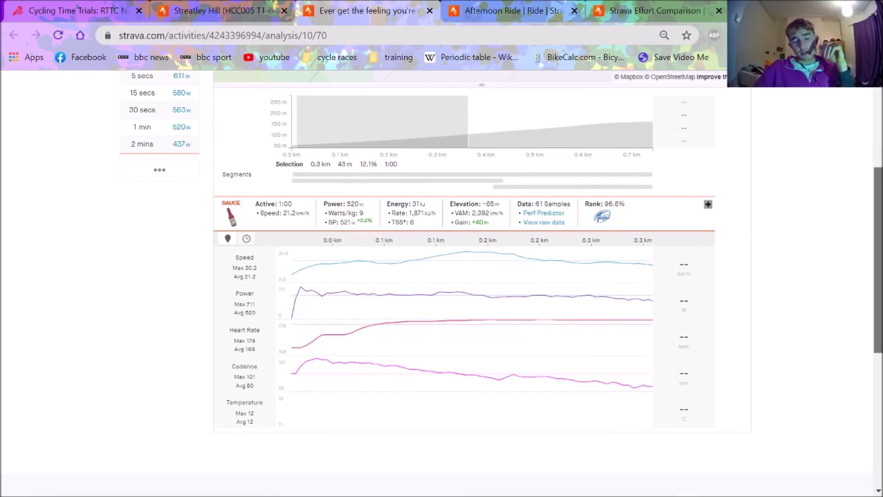
scroll(870, 215, up, 1)
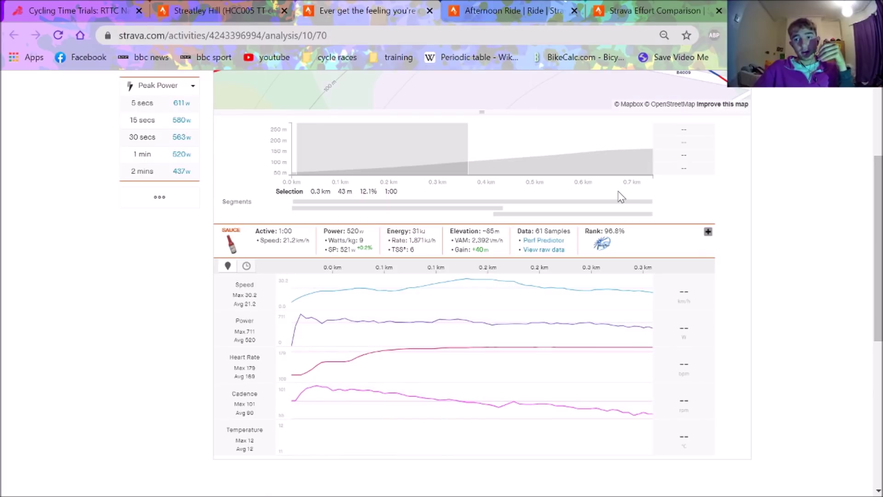
Examine the runner-up's STREATLEY SECTOR 2 segment, about its first 1:22, and the 0.44 km opening segment.
click(572, 215)
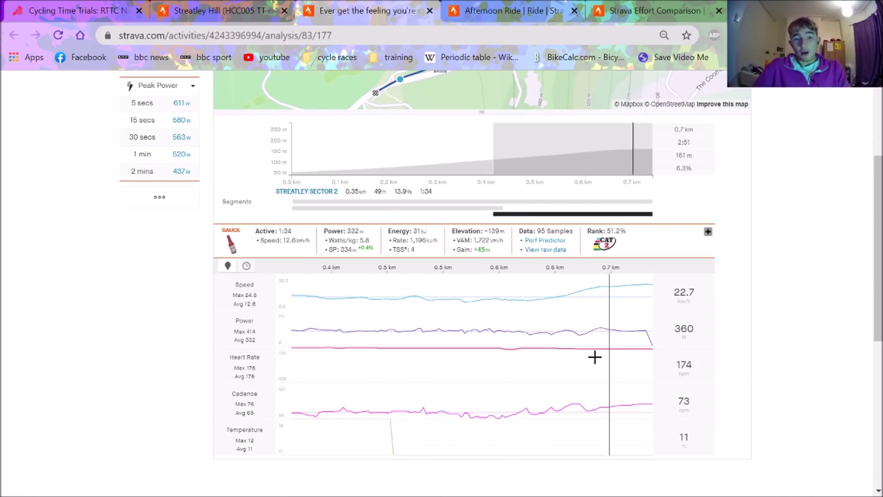
drag(573, 355, 156, 310)
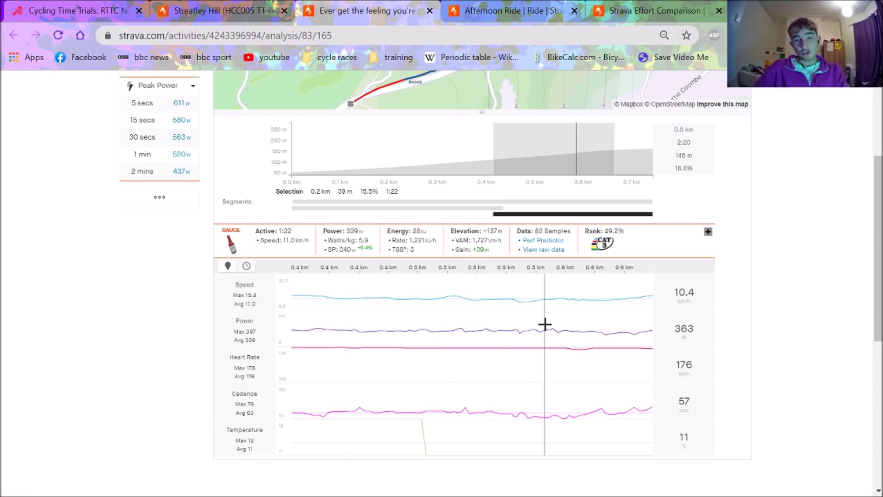
scroll(567, 208, up, 3)
scroll(566, 208, down, 2)
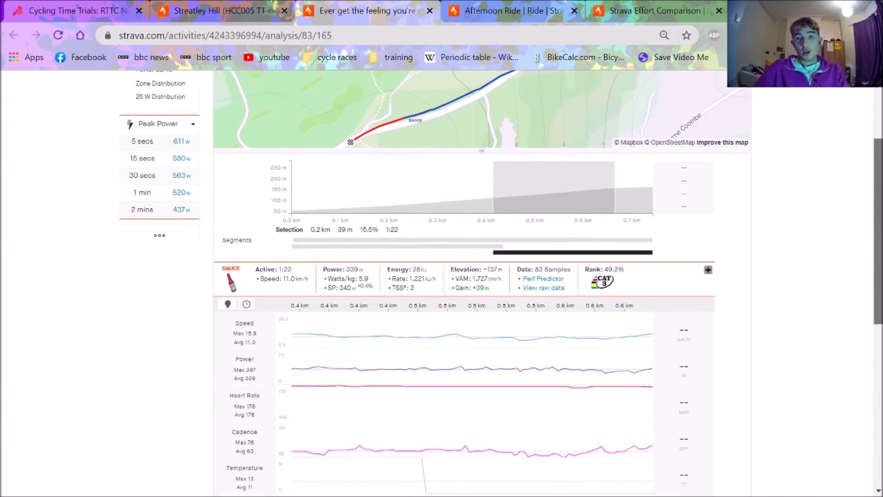
click(407, 246)
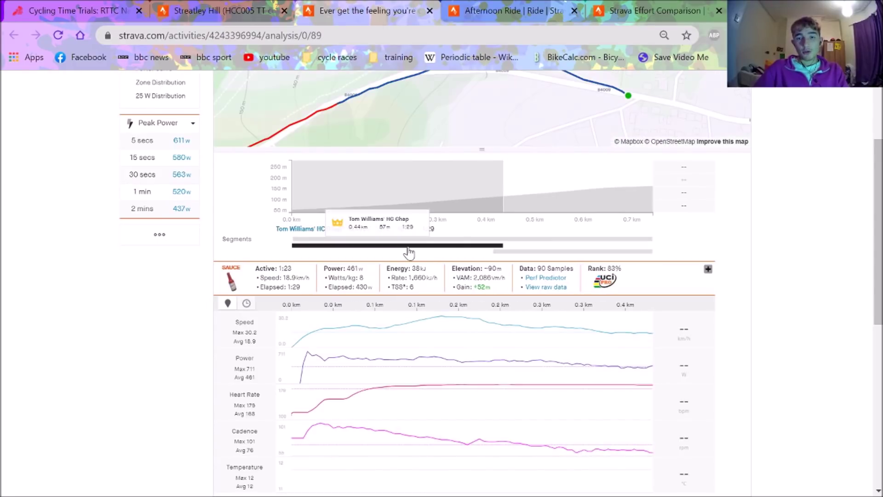
scroll(849, 138, up, 3)
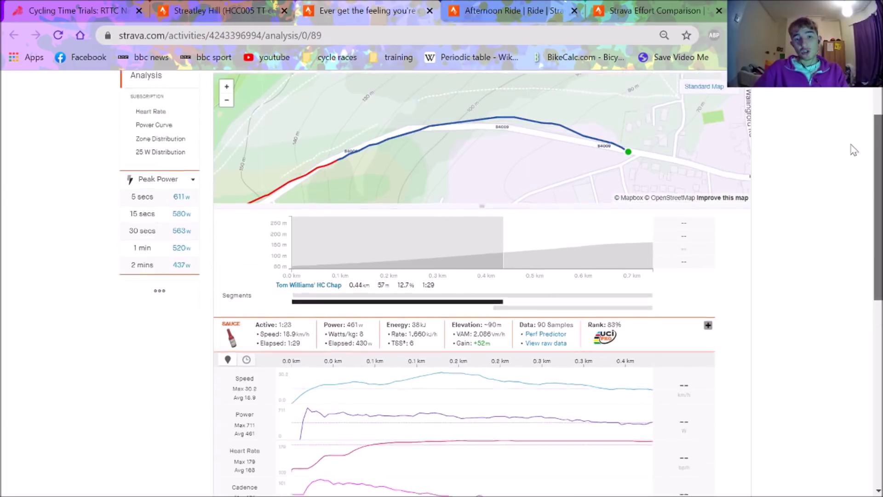
Return to the women's runner-up's ride overview and expand the Streatley Hill (HCC005 TT course) effort with its top 10.
click(174, 125)
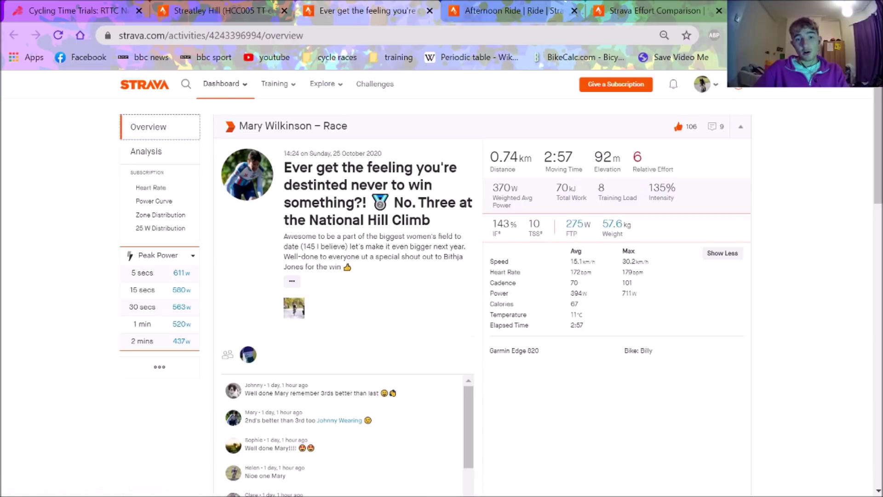
scroll(607, 256, down, 7)
scroll(773, 347, down, 8)
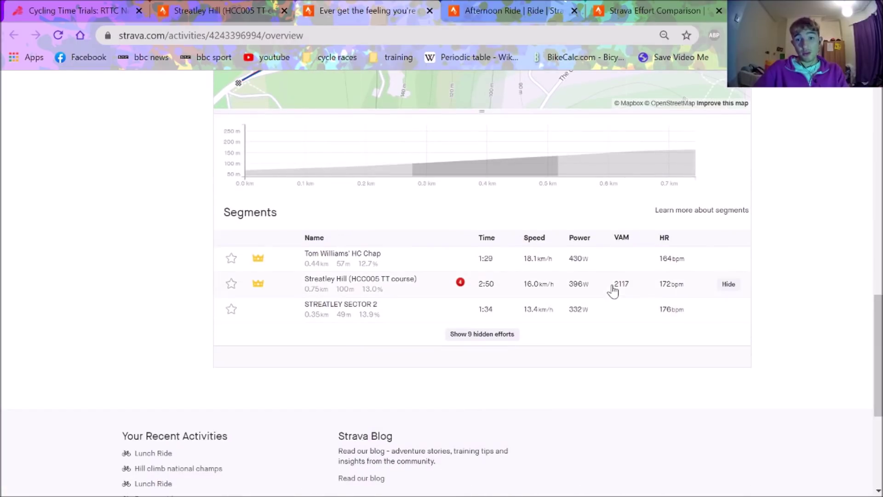
click(615, 289)
scroll(819, 300, down, 4)
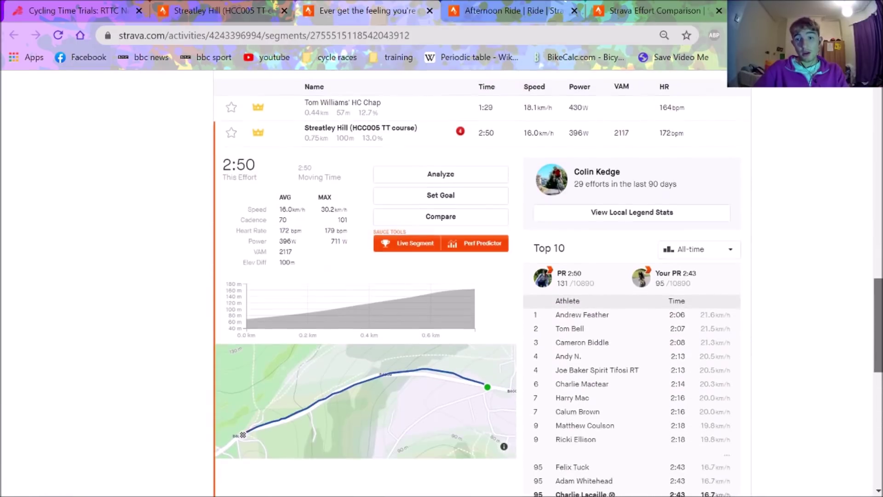
scroll(771, 272, up, 2)
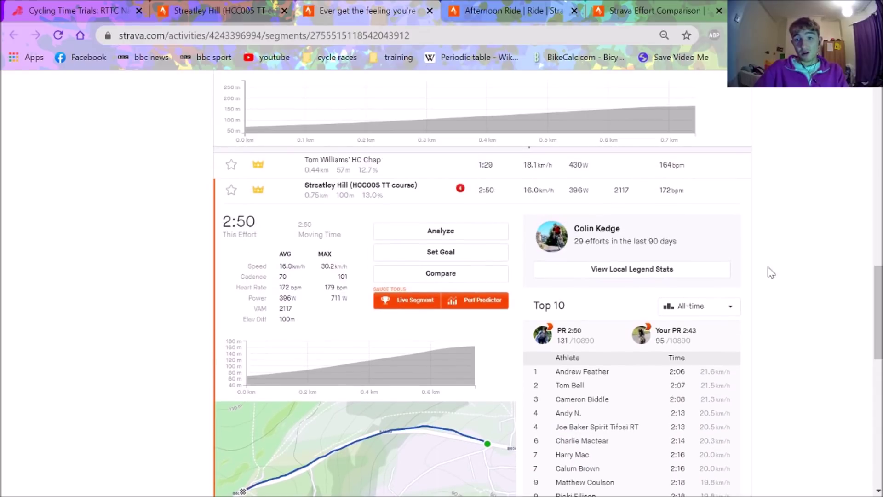
Review the effort details and top 10 of the 0.44 km opening segment, and reopen the Streatley Hill (HCC005 TT course) effort.
click(652, 176)
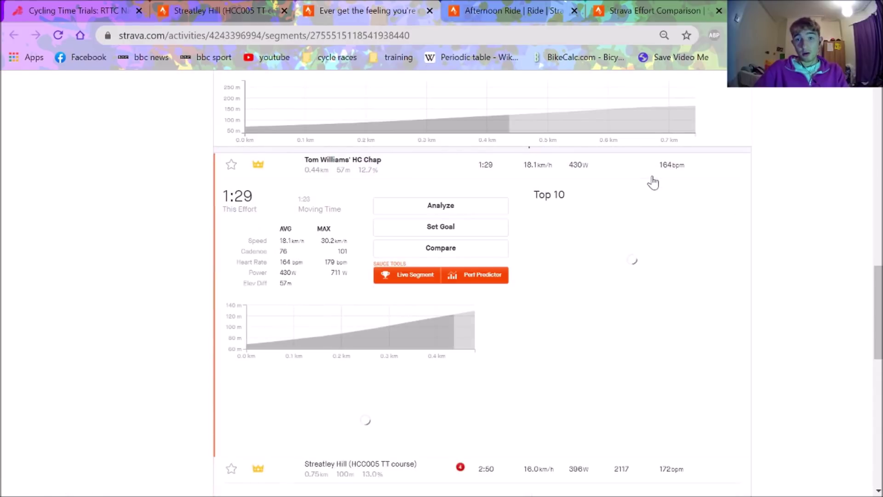
scroll(880, 306, down, 1)
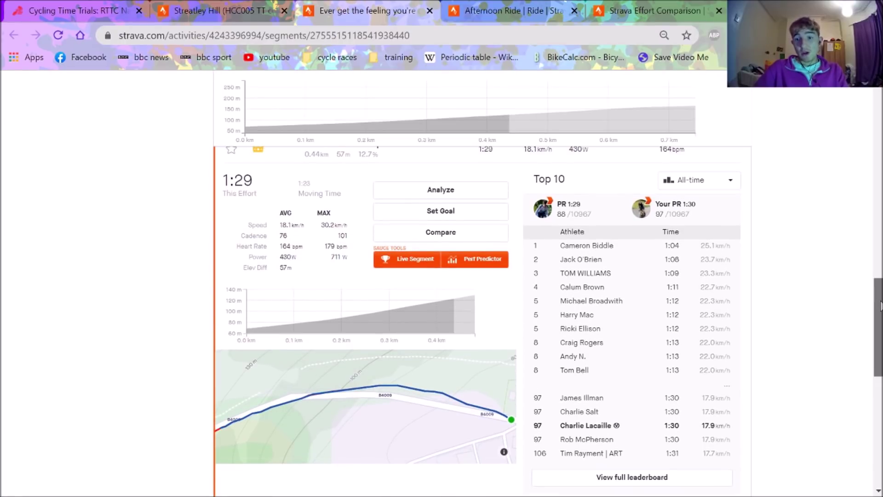
drag(880, 306, 879, 302)
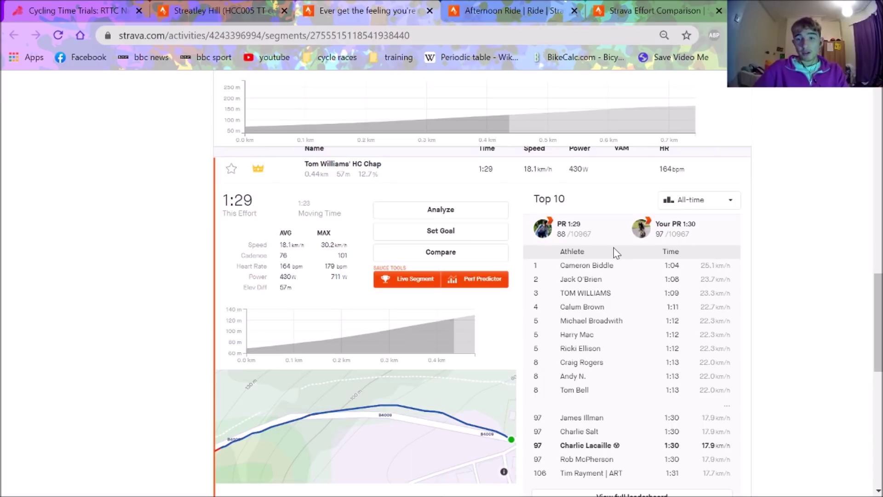
click(579, 177)
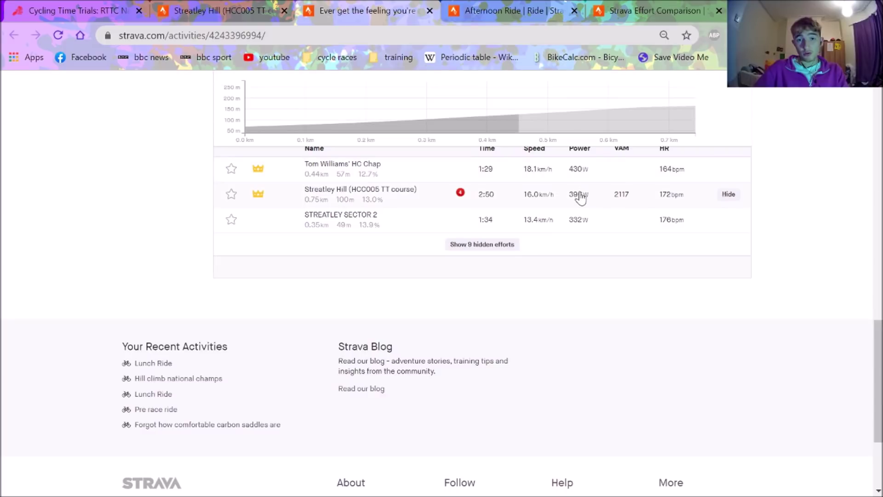
click(579, 197)
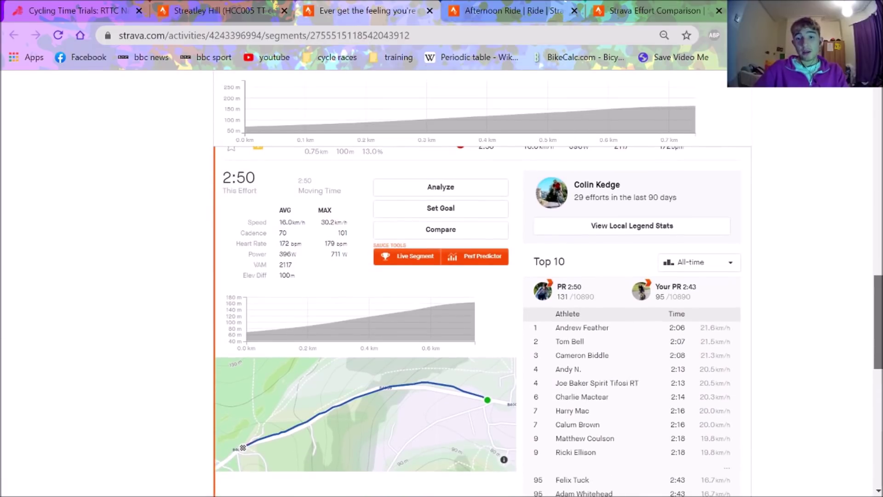
Filter the Streatley Hill (HCC005 TT course) top 10 to Women and review the leaderboard.
click(700, 247)
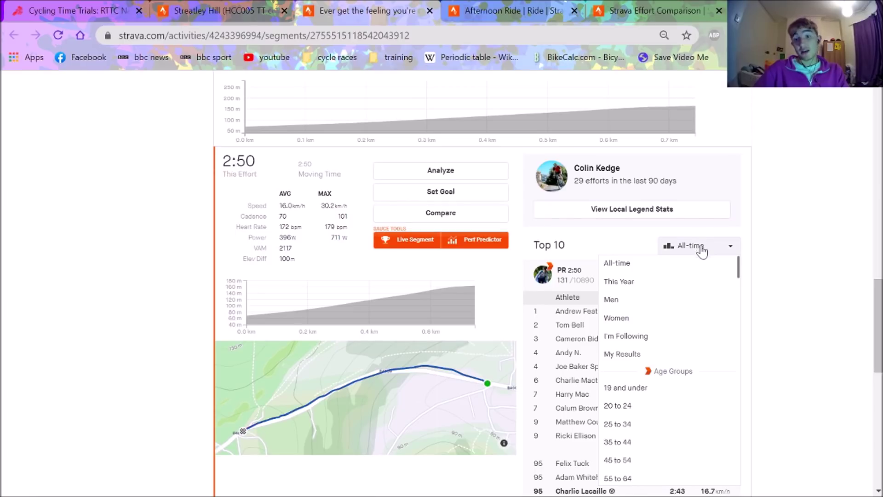
click(692, 327)
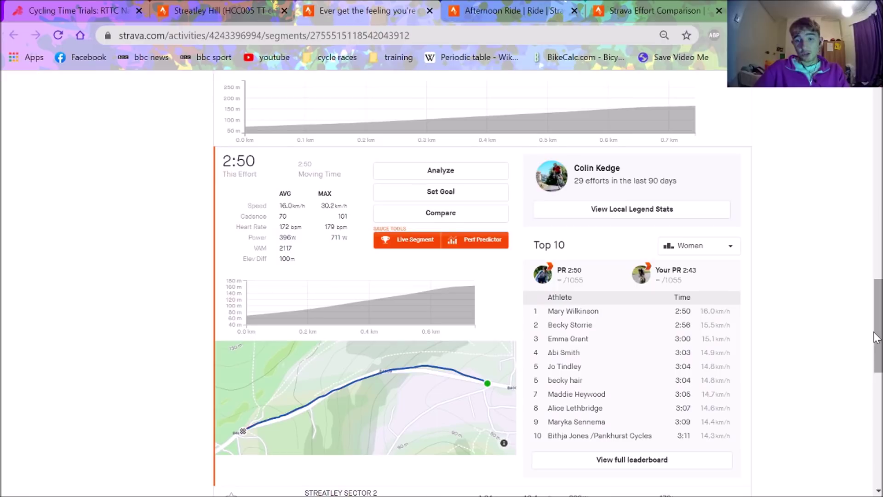
drag(875, 339, 876, 327)
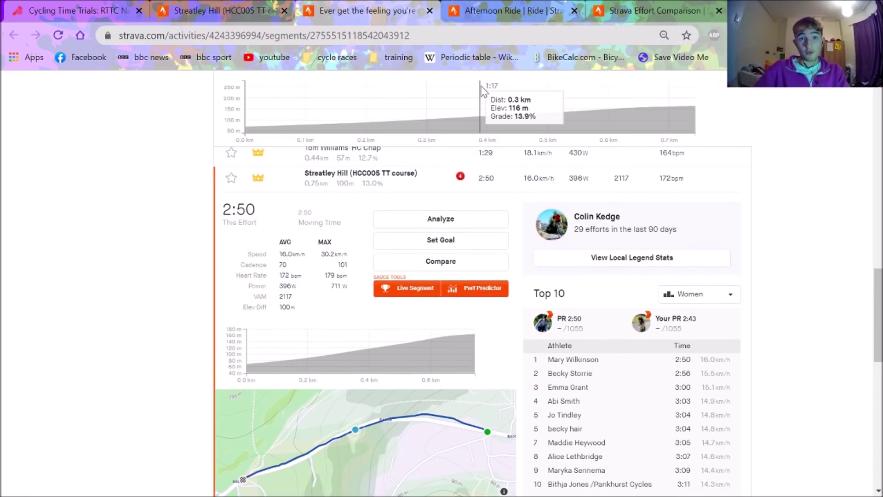
Open the runner-up's Streatley Hill effort in the analysis view and check its power charts and world ranking.
click(444, 221)
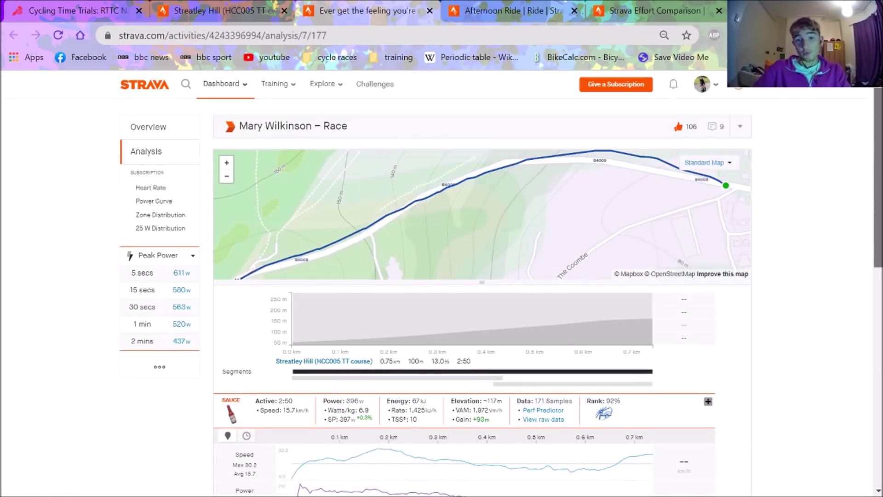
scroll(794, 200, down, 3)
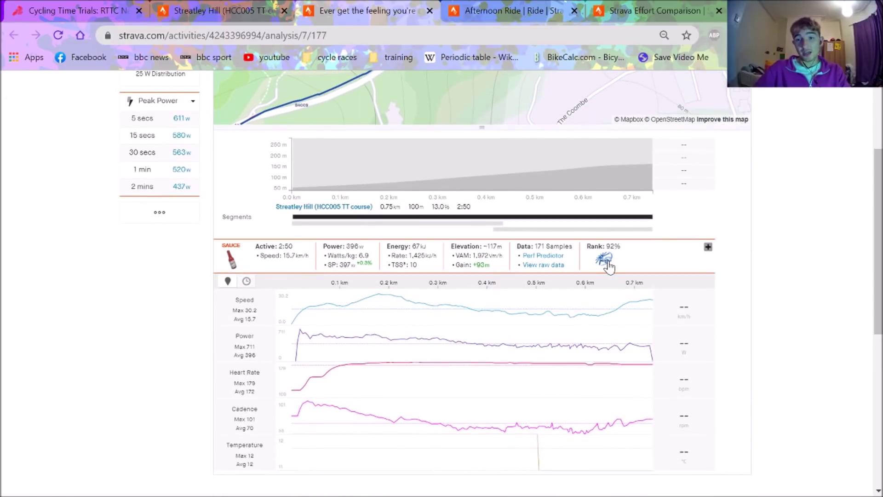
mouse_move(610, 265)
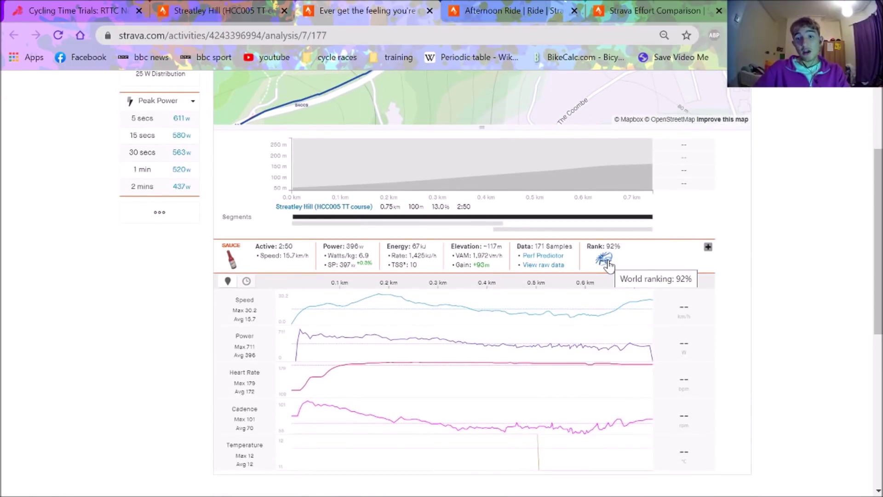
Switch to the Afternoon Ride analysis and isolate about the first 45 seconds of the climb on the charts.
click(547, 6)
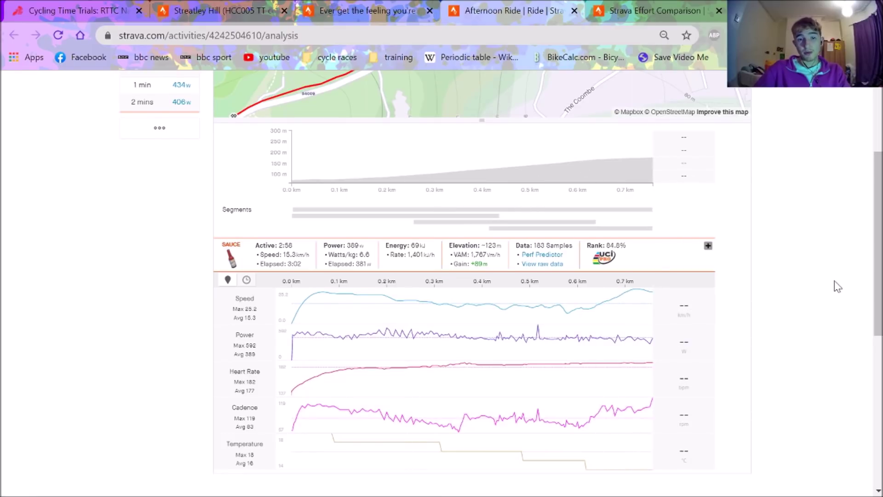
mouse_move(876, 267)
mouse_down()
mouse_move(871, 227)
mouse_move(848, 192)
mouse_move(869, 211)
mouse_move(876, 254)
mouse_up()
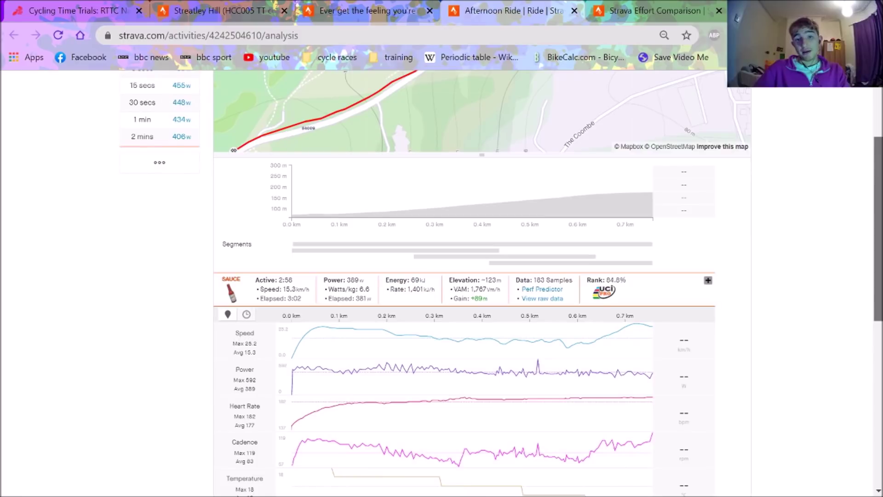
drag(875, 253, 875, 247)
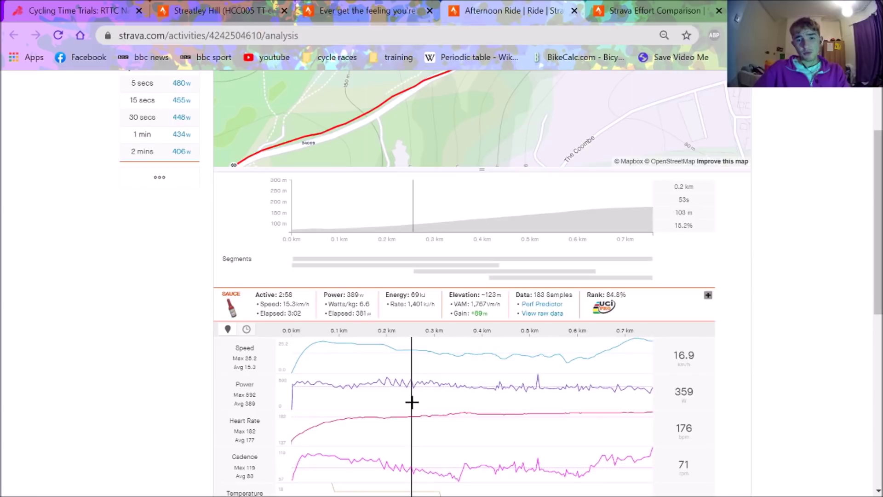
drag(412, 403, 291, 374)
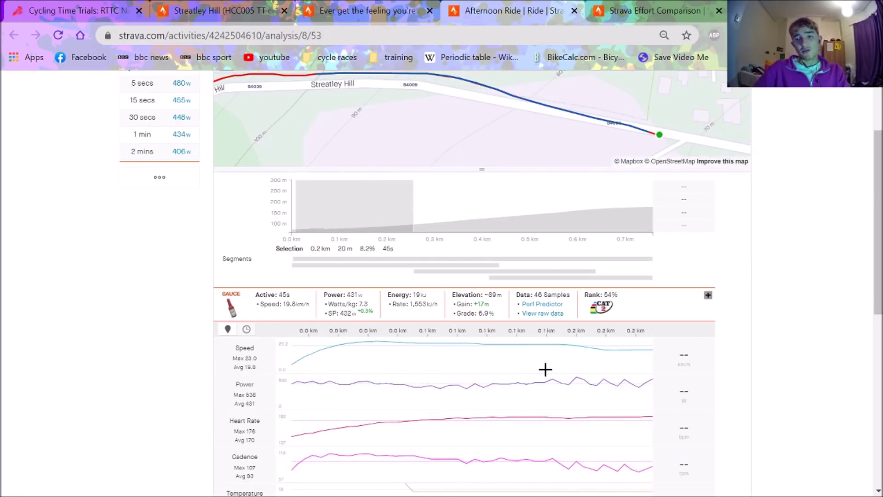
Examine the ride's full Streatley Hill (HCC005 TT course) segment and isolate a steep stretch of about 28 seconds near 0.6 km.
click(425, 260)
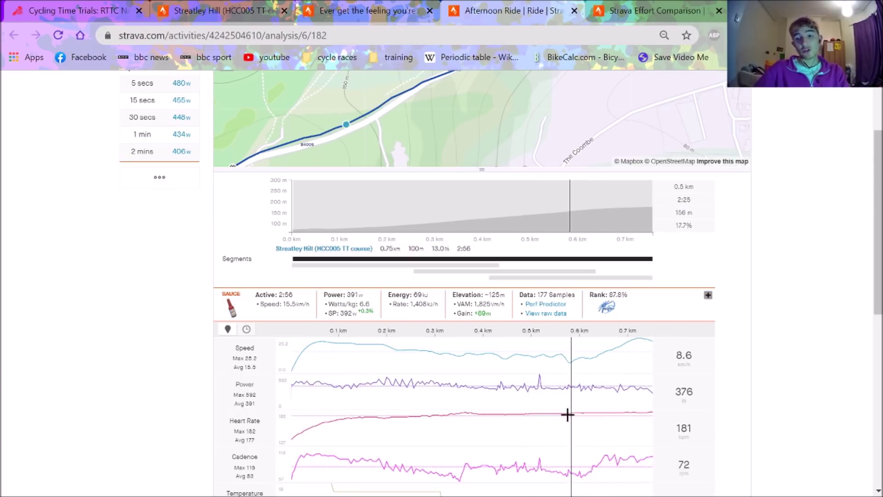
drag(547, 414, 588, 443)
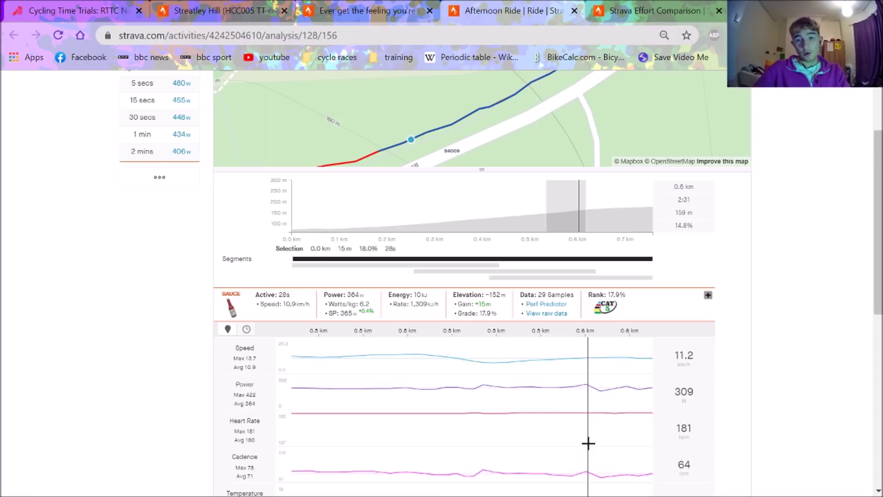
click(588, 280)
Switch to the women's effort comparison, review the time gaps along the climb, and remove the fifth listed athlete.
click(625, 10)
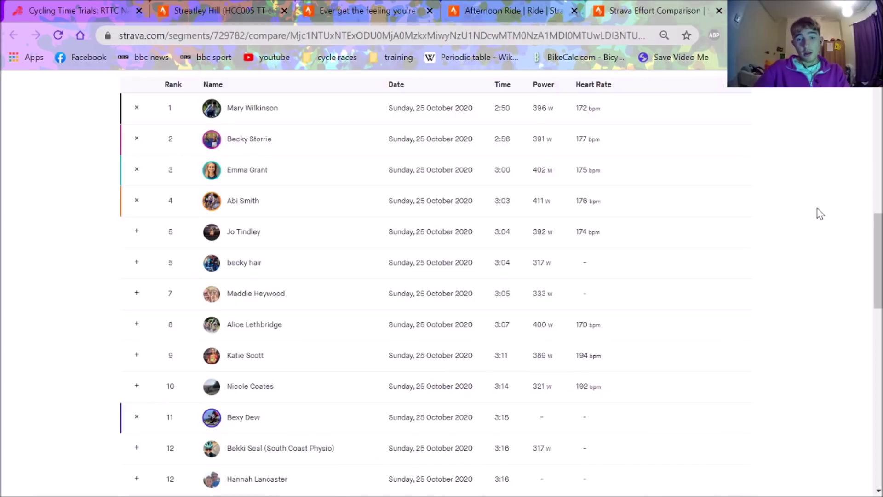
scroll(828, 193, up, 10)
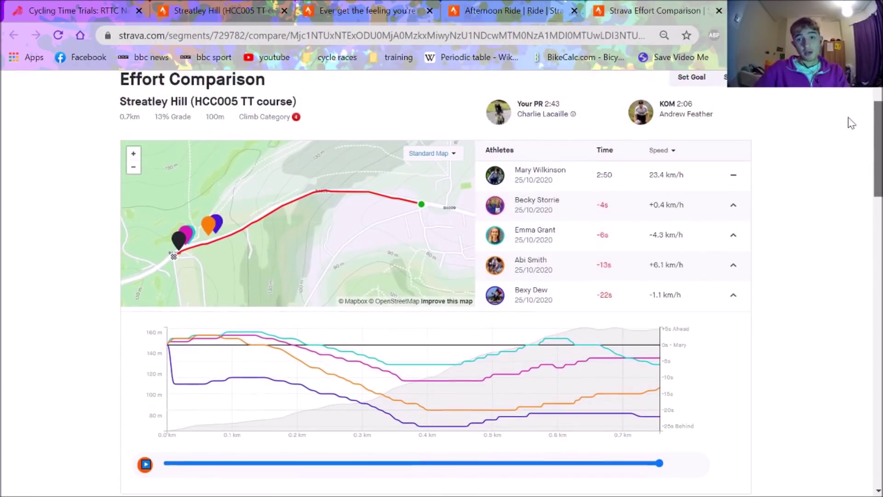
scroll(851, 123, down, 1)
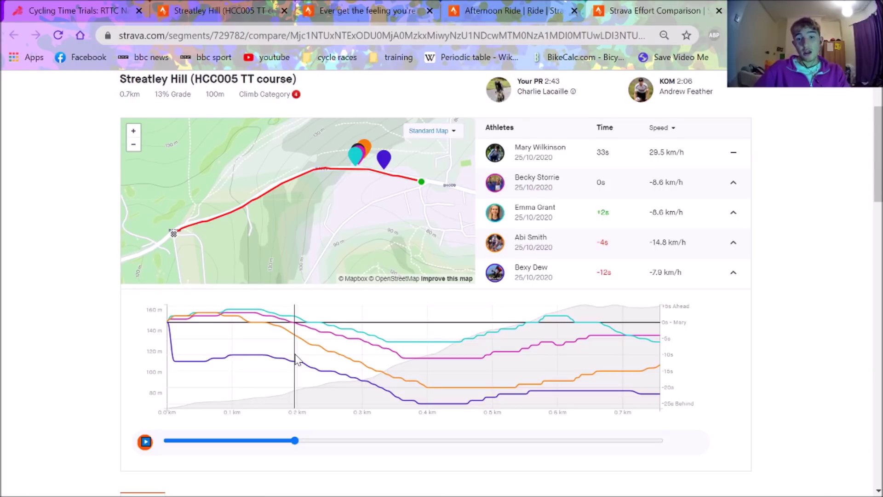
click(495, 272)
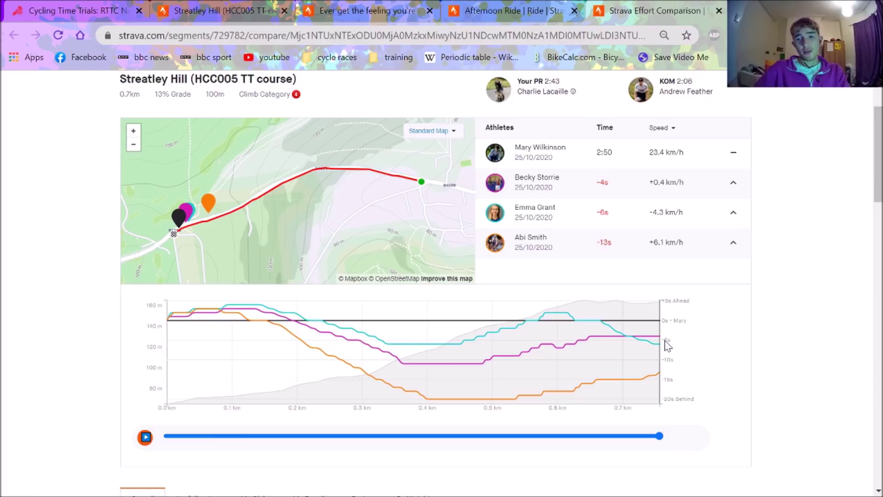
Return to the women's runner-up's analysis and review the power, heart rate and cadence charts for the Streatley Hill effort.
click(260, 9)
click(357, 8)
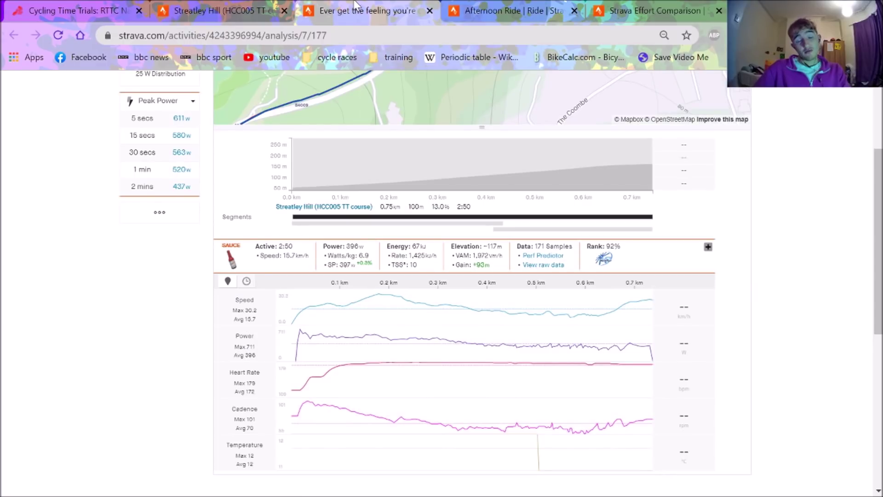
scroll(873, 186, up, 3)
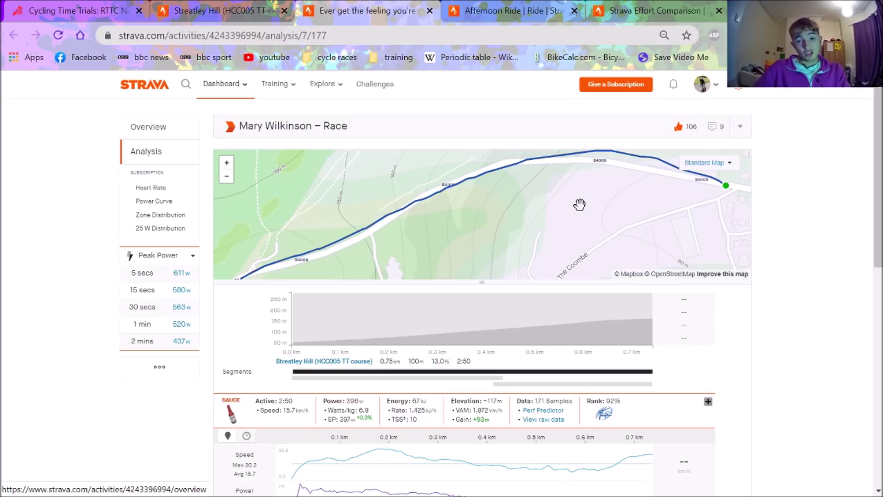
scroll(577, 232, down, 5)
scroll(577, 233, up, 1)
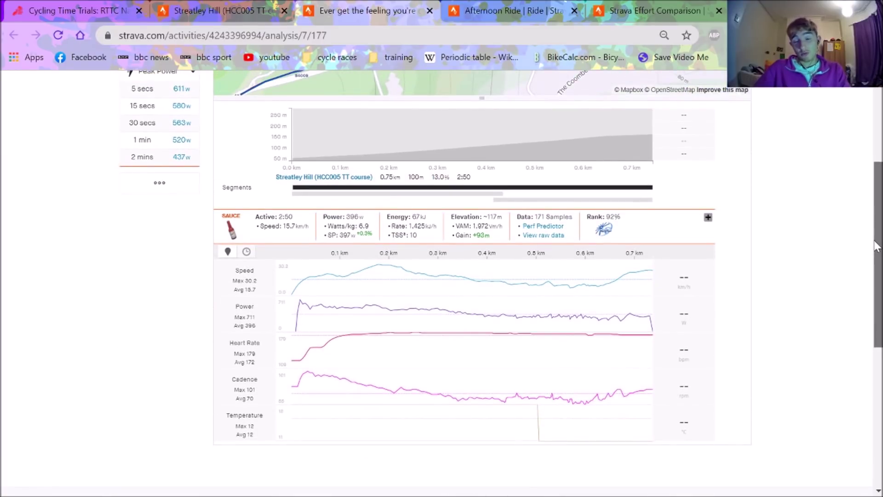
click(541, 193)
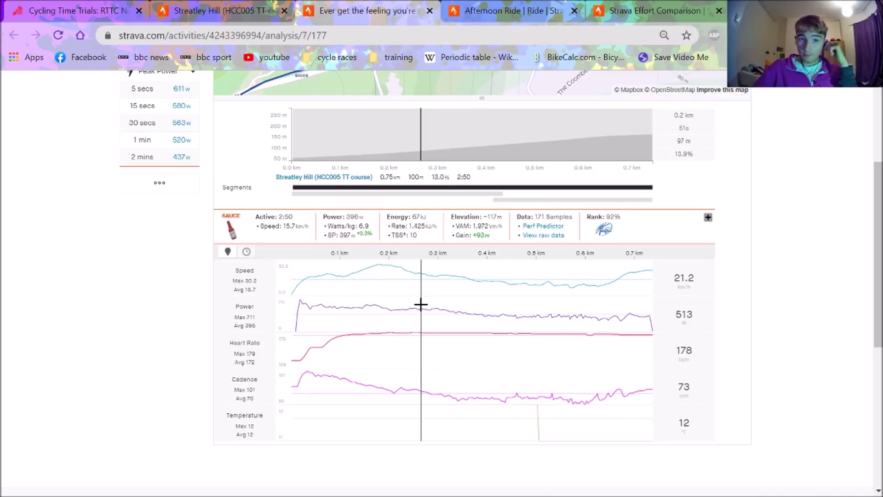
Clear the segment selection in the runner-up's analysis and open the ride overview.
click(421, 304)
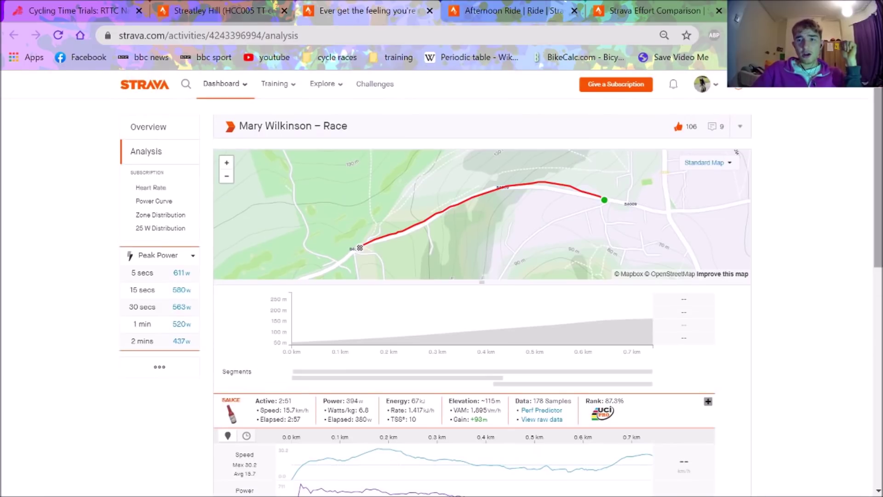
scroll(812, 172, up, 5)
click(124, 125)
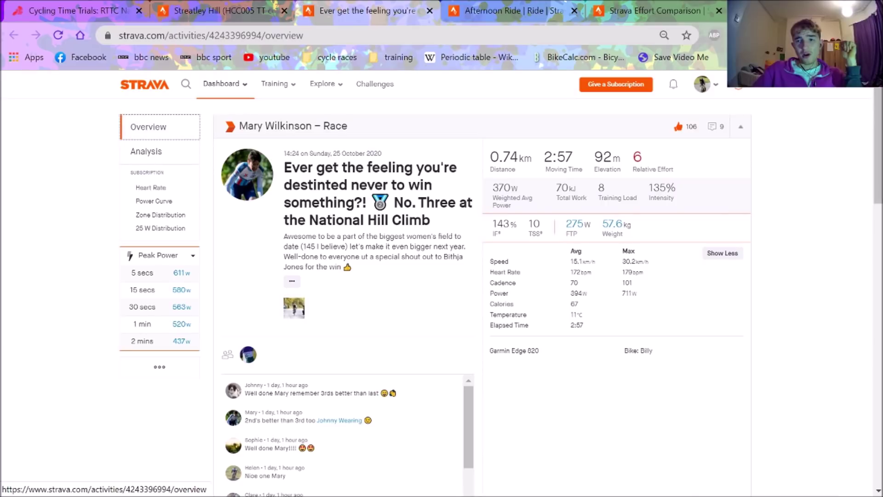